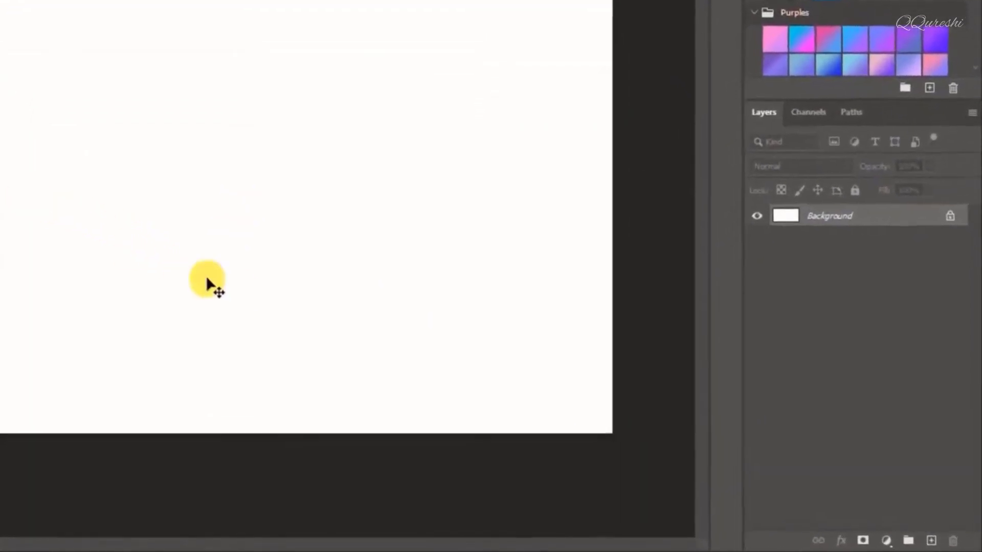
- Add a Solid Color fill layer above the background in dark grey, about #2b2b2b
left_click(863, 540)
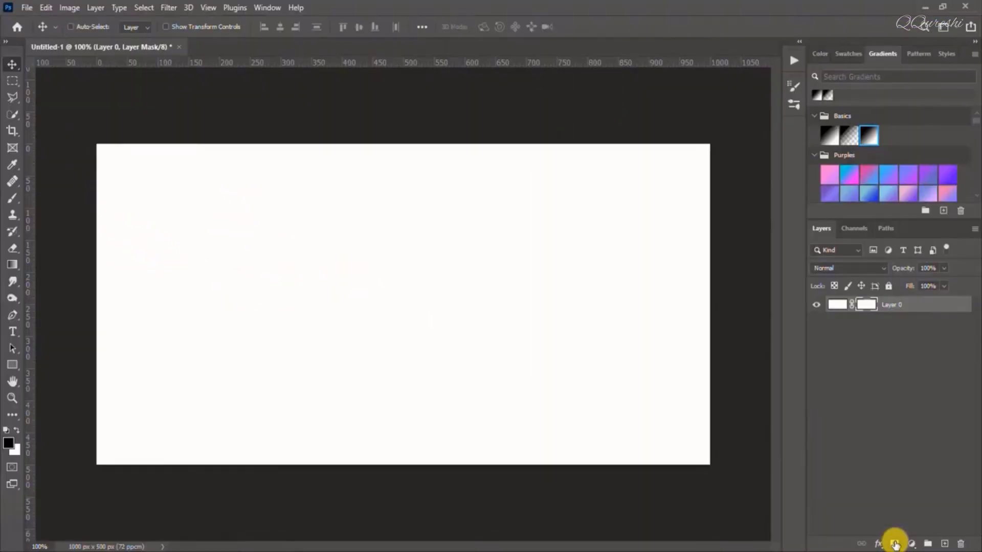
key("ctrl+z")
left_click(911, 543)
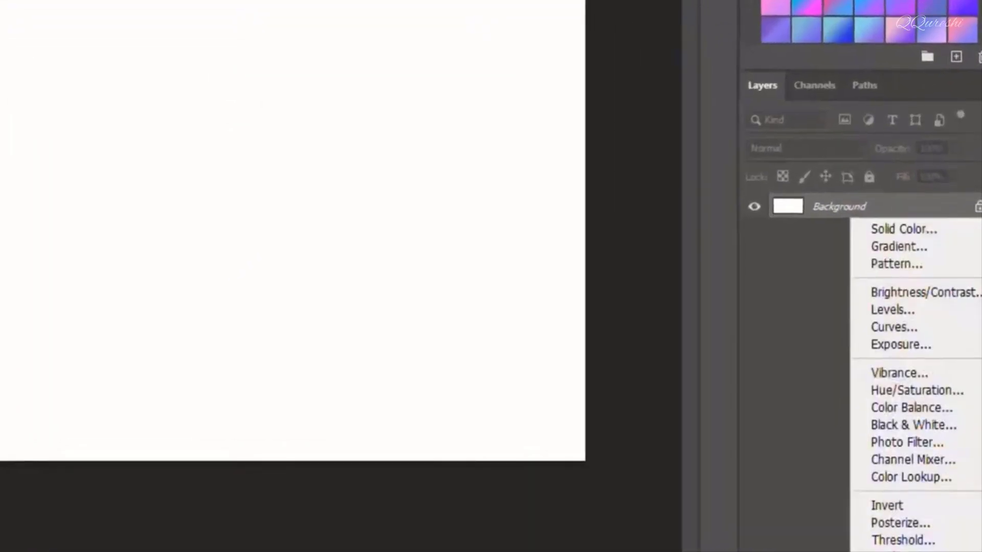
left_click(910, 229)
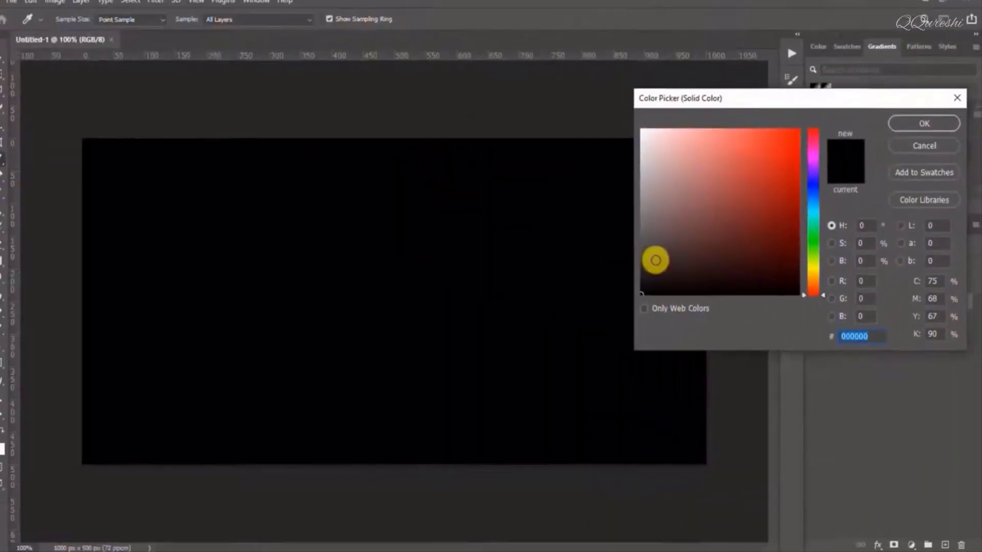
left_click(645, 272)
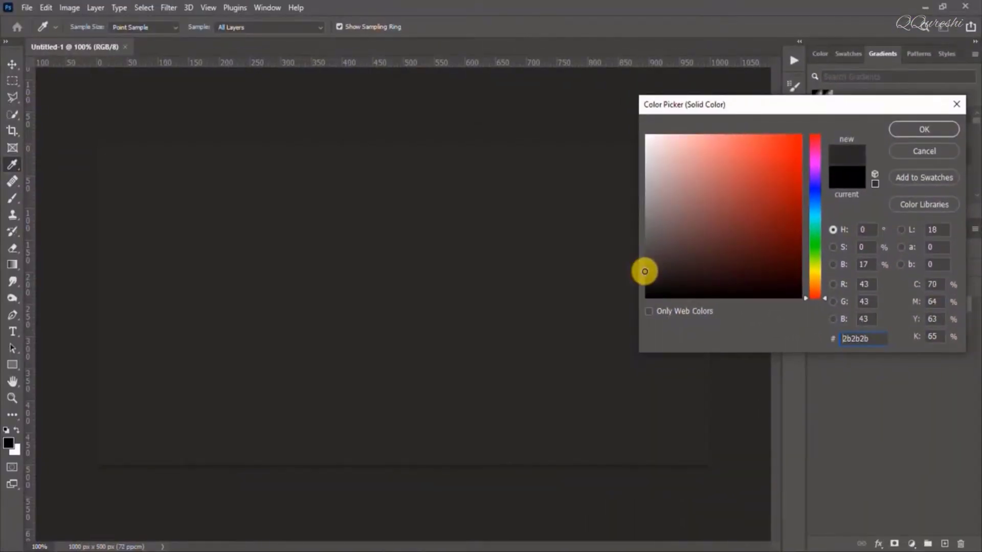
left_click_drag(645, 271, 645, 272)
left_click(905, 131)
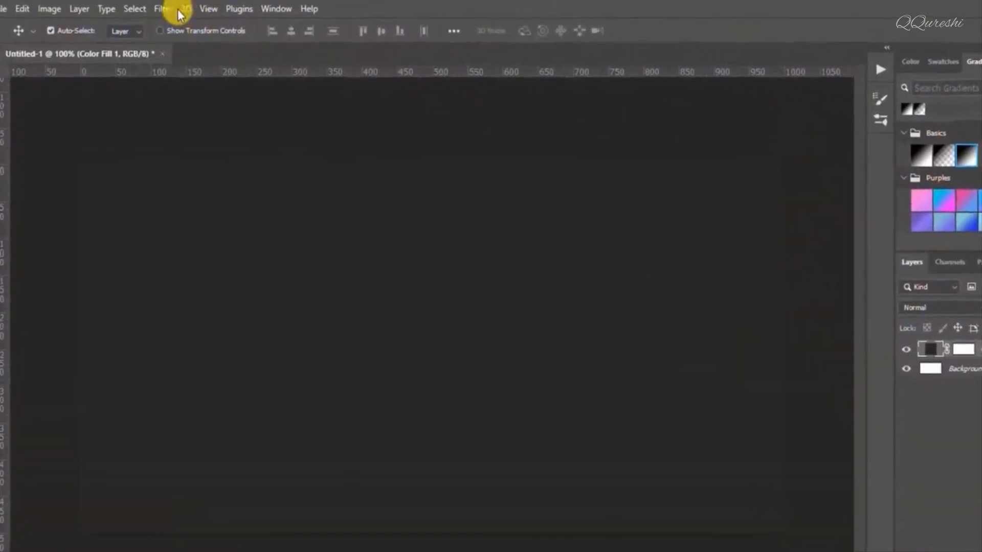
- Rasterize the colour fill layer and apply the Add Noise filter at 3%, Uniform and Monochromatic
left_click(167, 7)
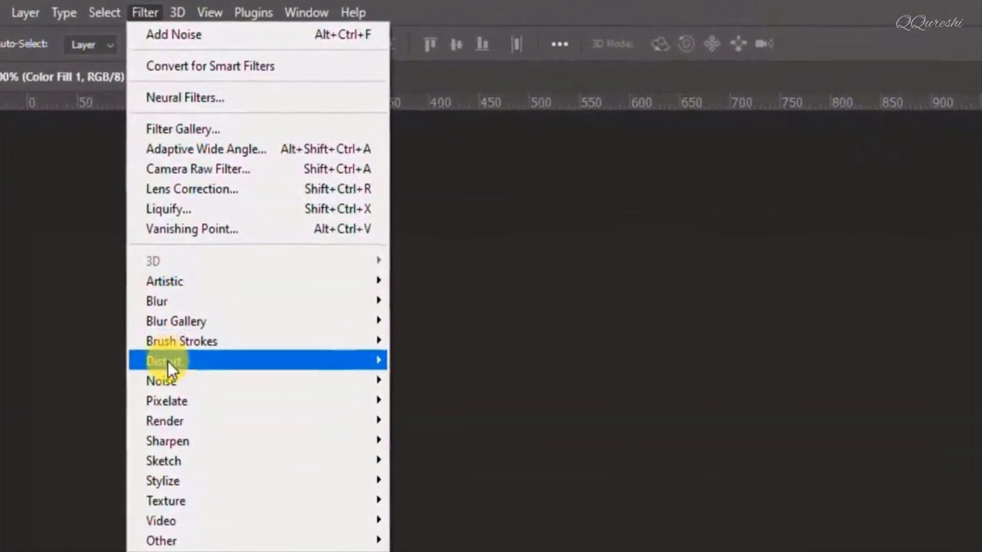
mouse_move(167, 382)
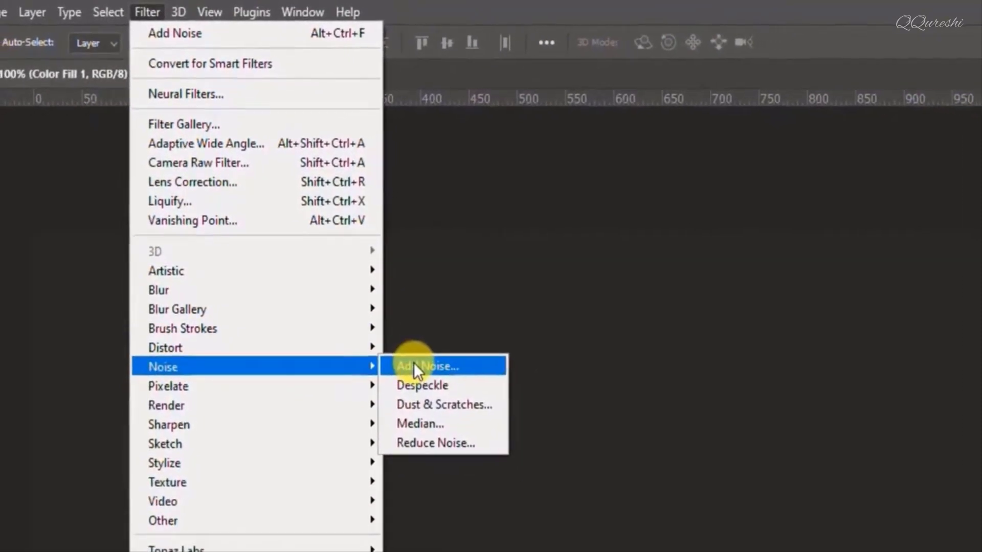
left_click(414, 365)
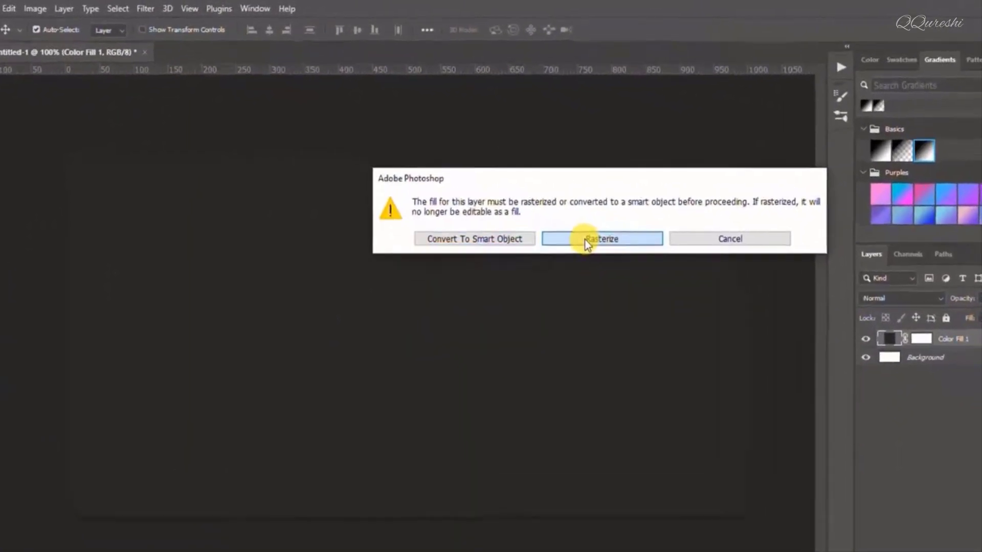
left_click(565, 215)
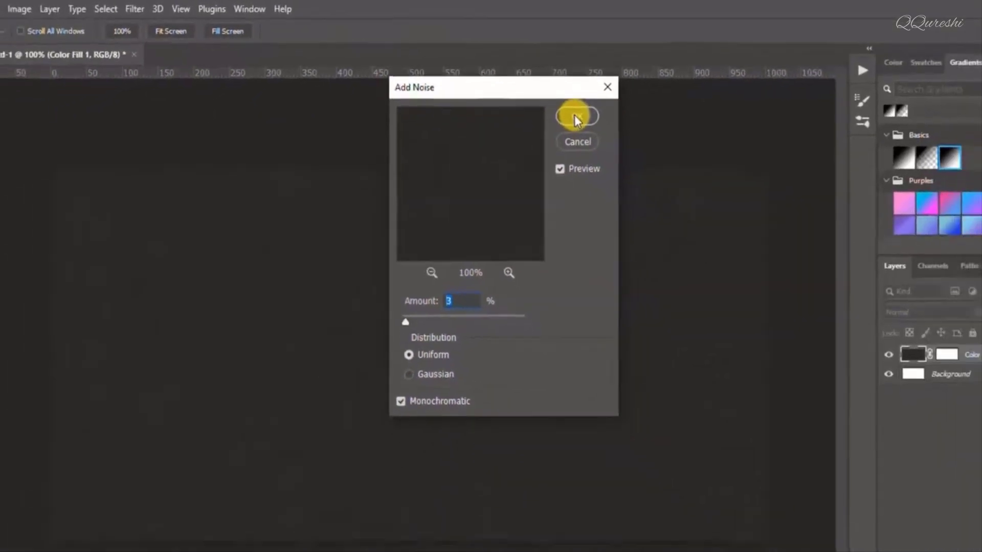
left_click(576, 116)
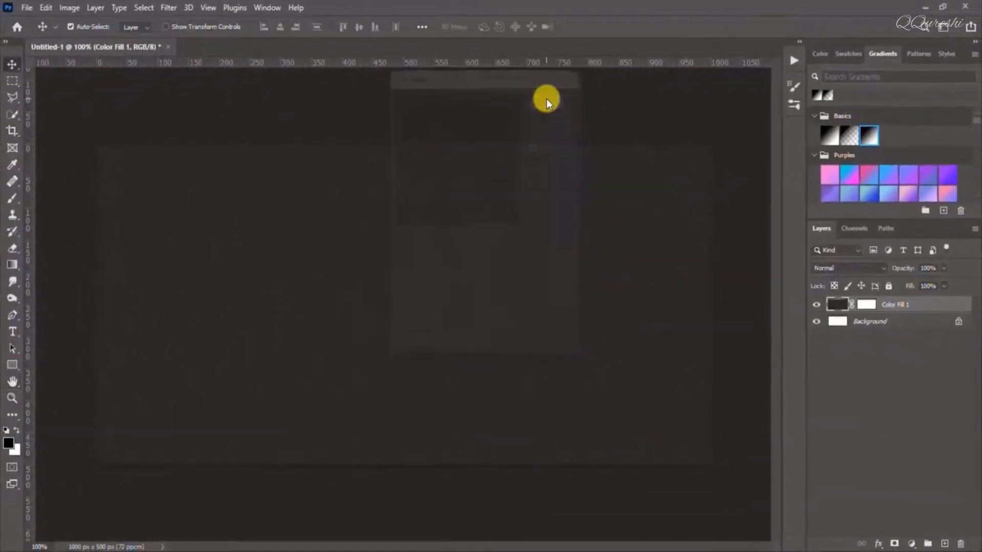
- Add a text layer with the white letter "S" in the right part of the canvas
left_click(12, 332)
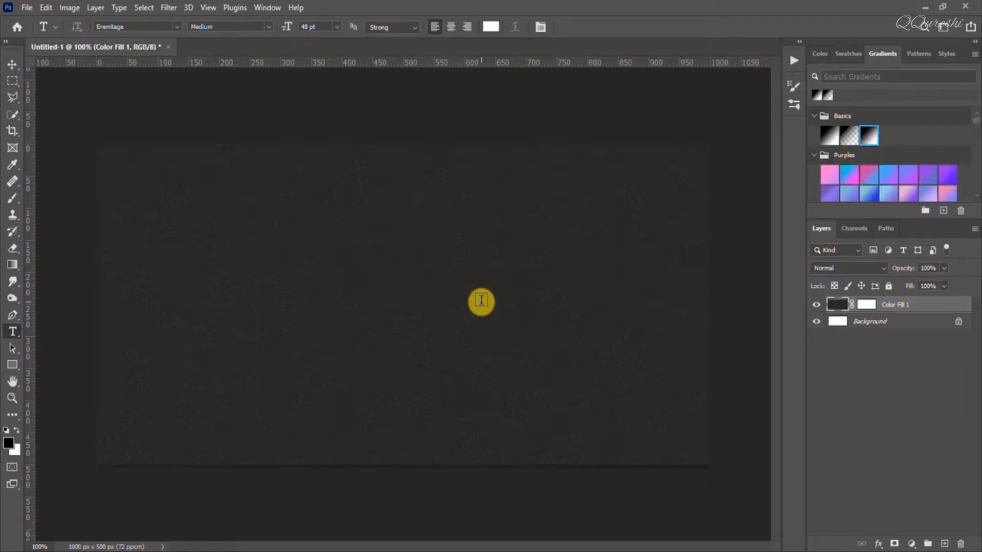
left_click(589, 296)
type("S")
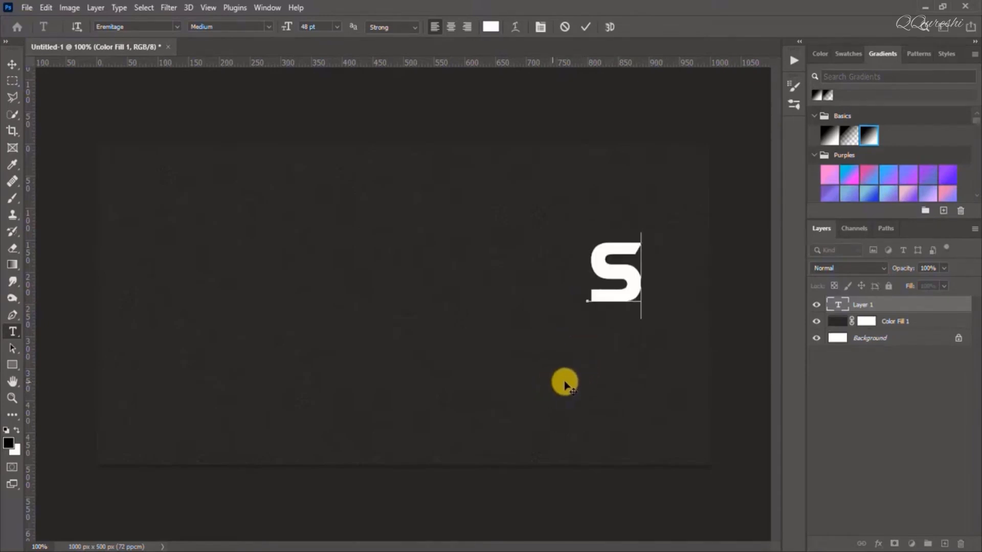
left_click(864, 306)
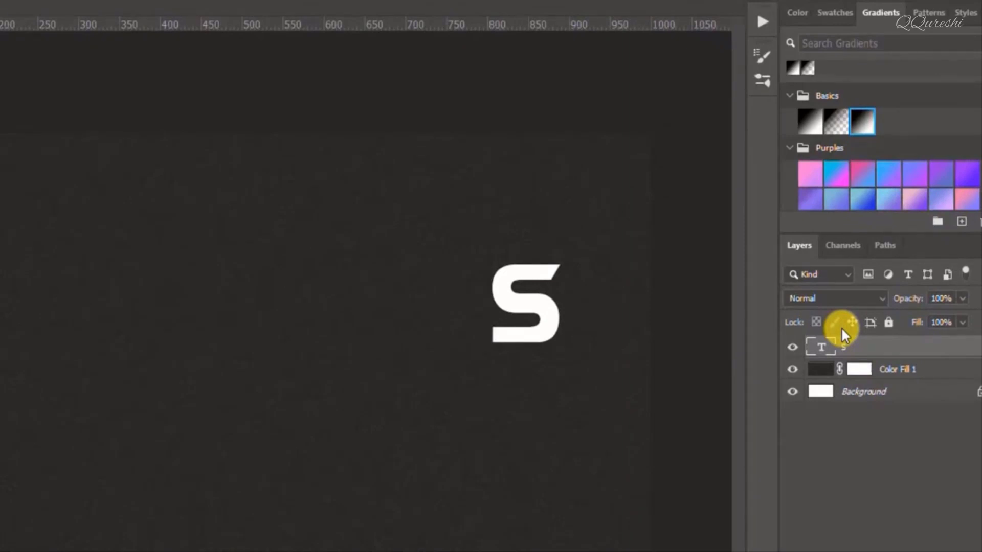
- Duplicate the "S" text layer five times
key("ctrl+j")
key("ctrl+j")
key("ctrl+j")
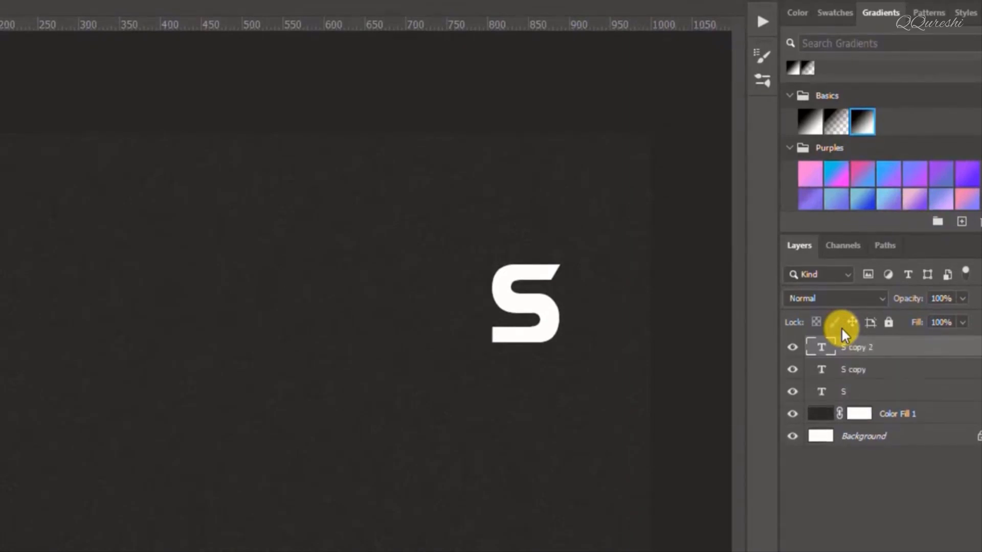
key("ctrl+j")
key("ctrl+j")
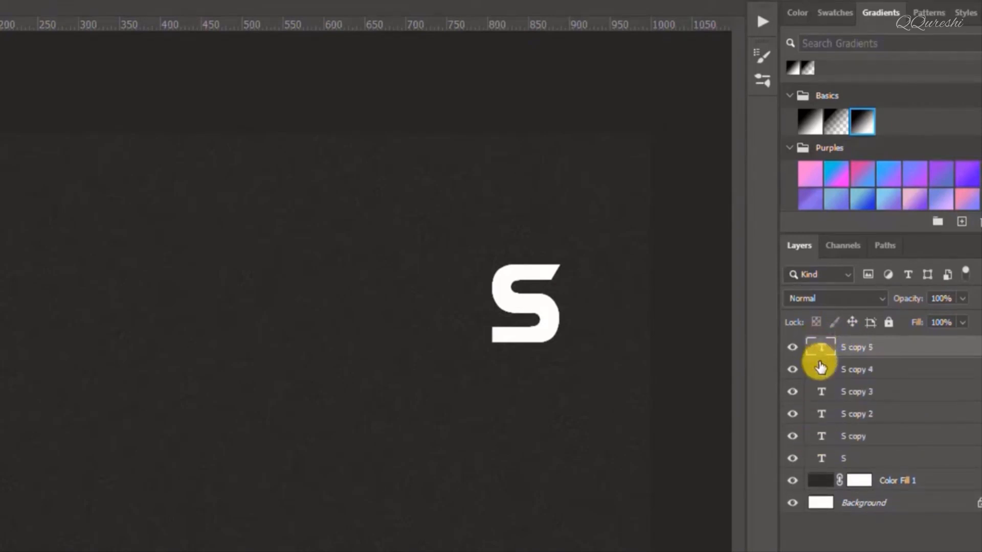
- Change the text of the S copy 4 layer to "A" and of the S copy 3 layer to "M"
left_click(821, 370)
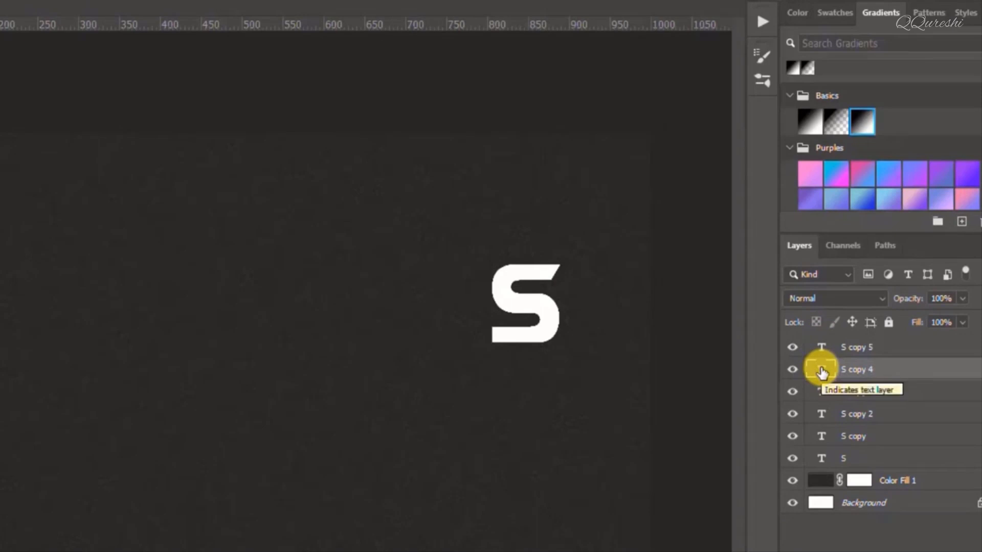
double_click(822, 370)
type("A")
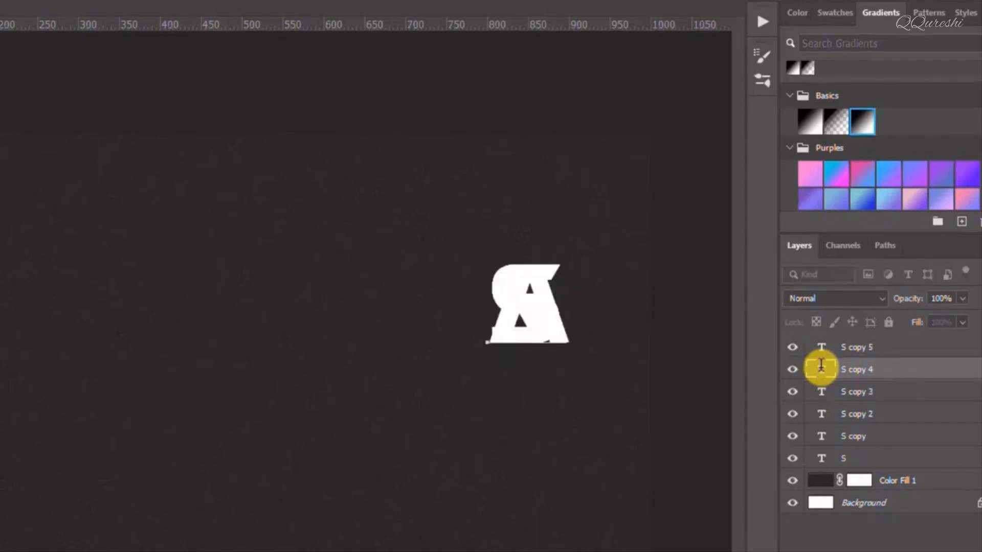
left_click(823, 393)
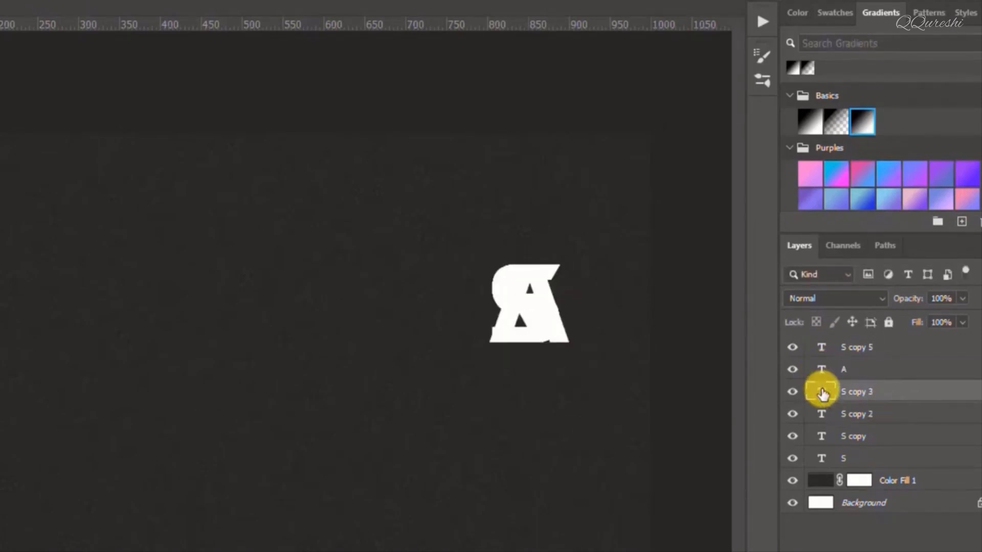
double_click(822, 392)
type("M")
- Change the text of the S copy 2, S copy and original S layers to "P", "L" and "E" respectively
left_click(822, 414)
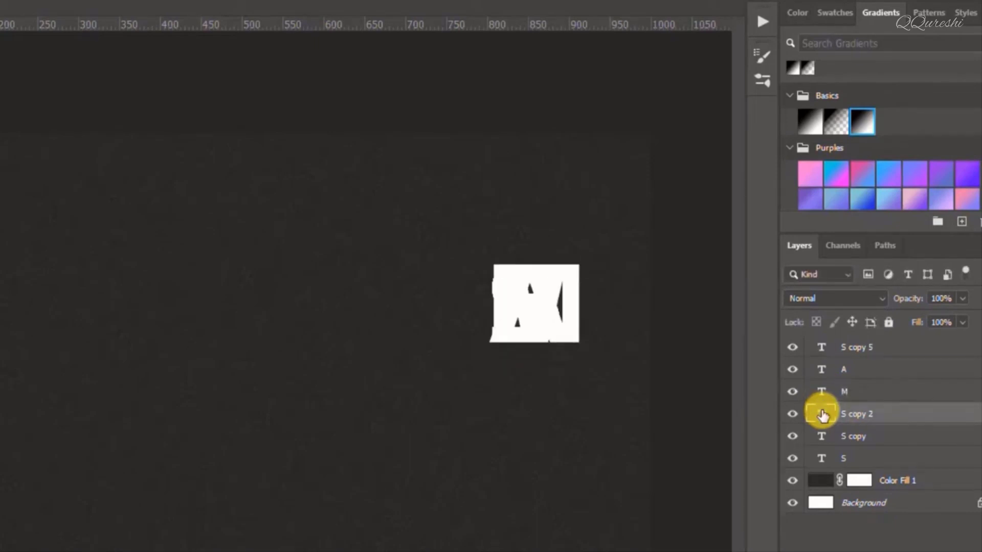
double_click(822, 415)
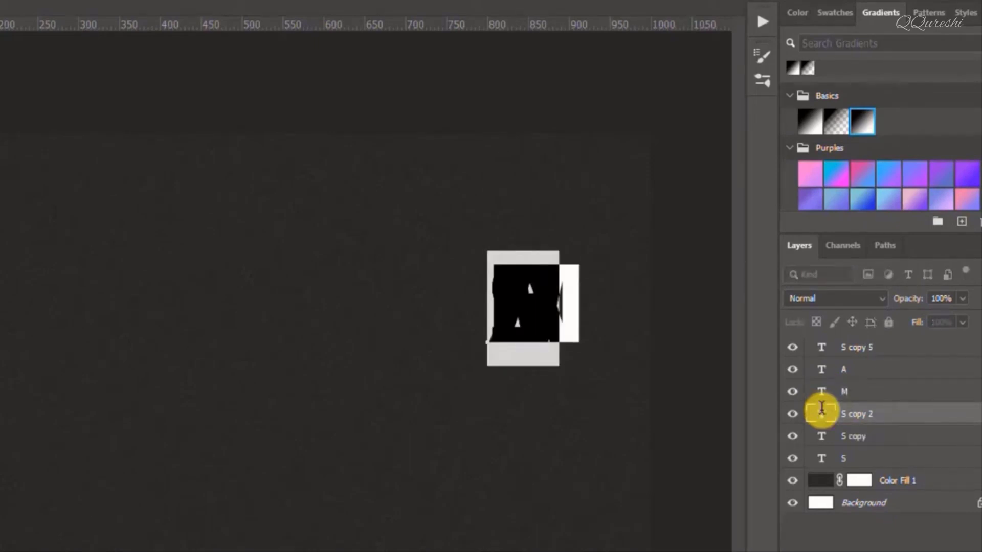
type("P")
left_click(822, 436)
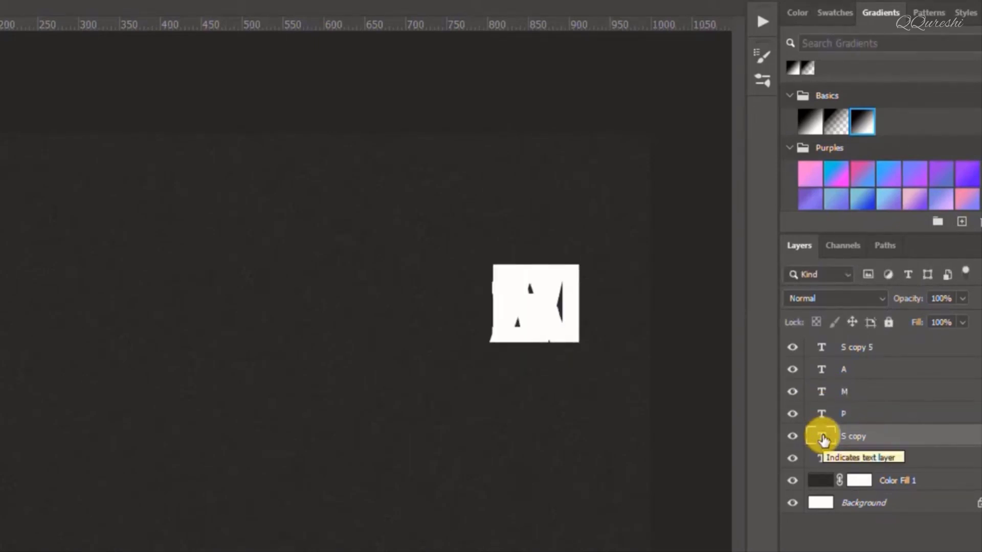
double_click(822, 436)
type("L")
left_click(823, 458)
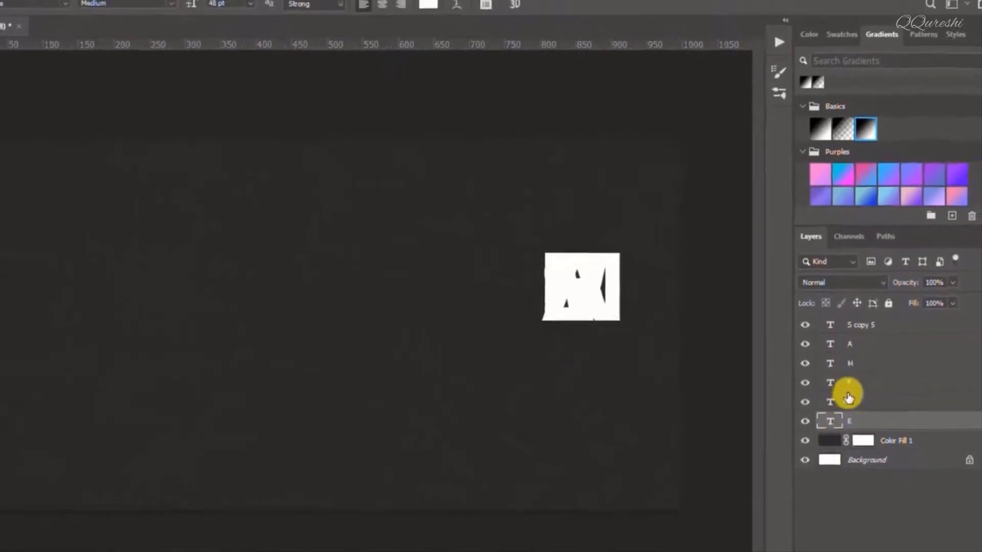
- Move the letter S to the left part of the canvas and check the Smart Guides display option
left_click(10, 65)
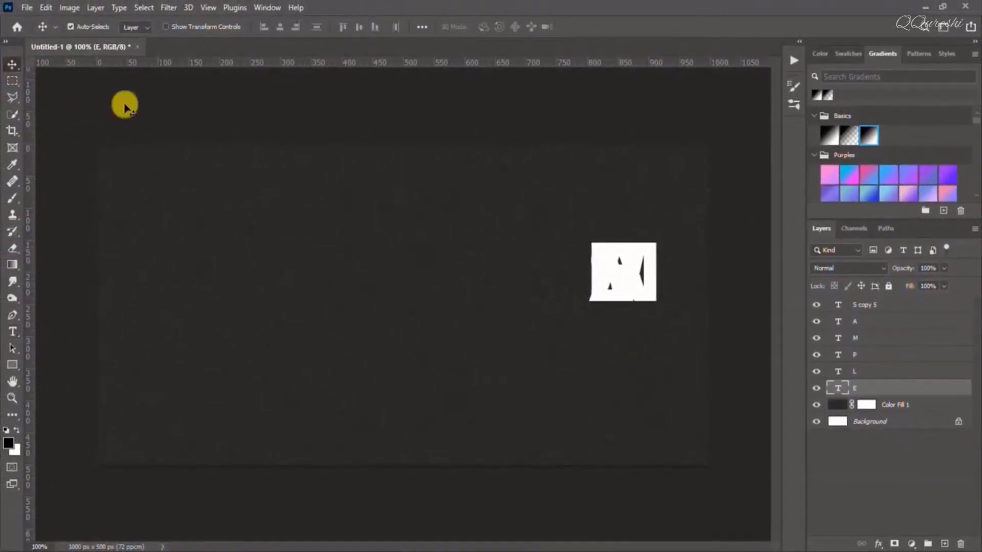
left_click_drag(602, 272, 223, 273)
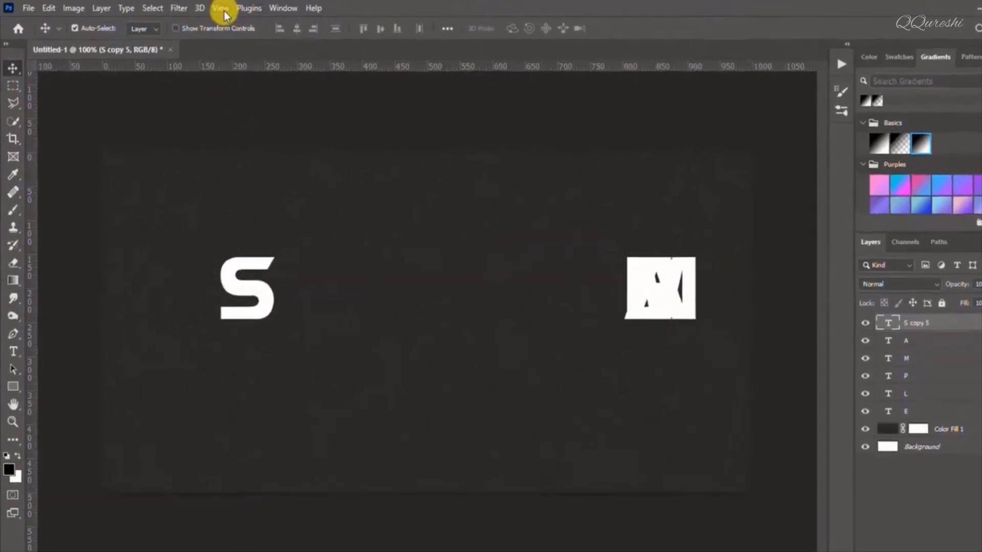
left_click(208, 8)
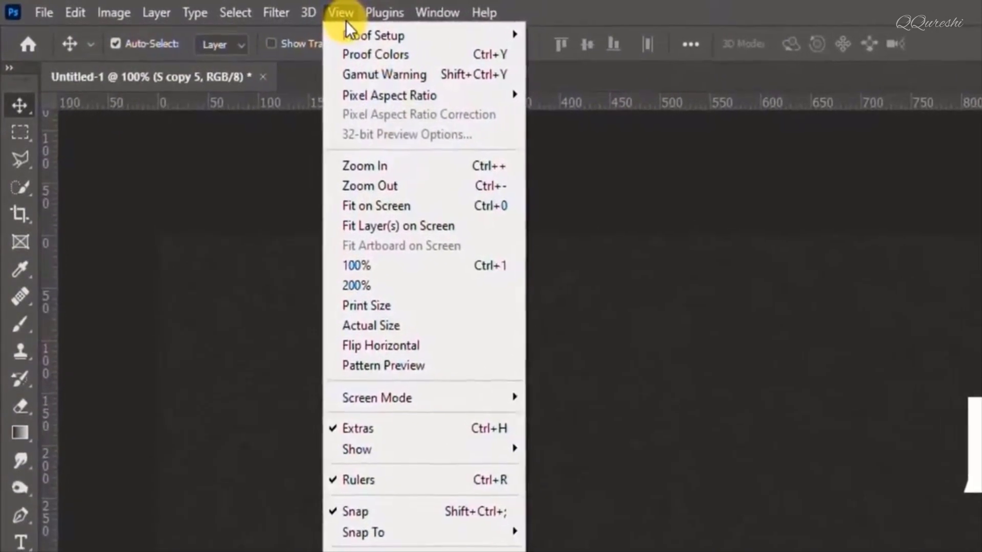
mouse_move(373, 450)
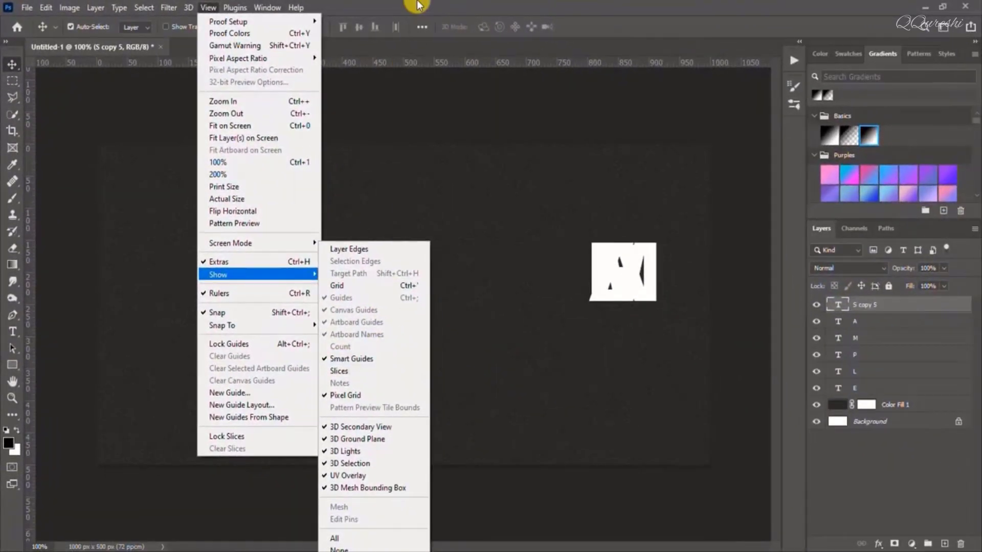
left_click(415, 12)
- Place the letter A close beside the S and align it to the same baseline
left_click_drag(623, 276, 302, 267)
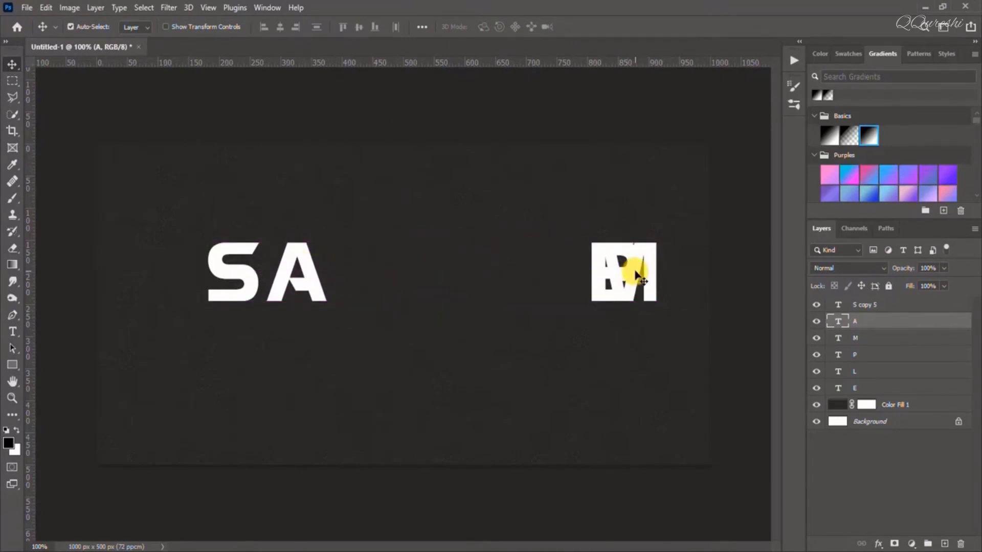
mouse_move(634, 275)
left_mouse_down()
mouse_move(551, 273)
mouse_move(628, 267)
left_mouse_up()
left_click(861, 340)
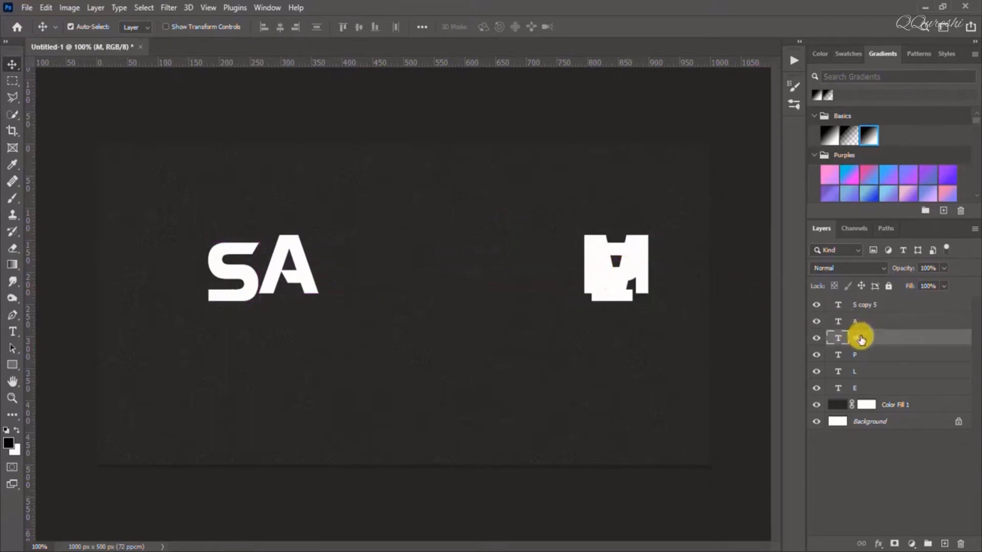
left_click_drag(306, 269, 306, 277)
- Line up the letters M, P, L and E after the A on the same baseline to spell SAMPLE
left_click(845, 338)
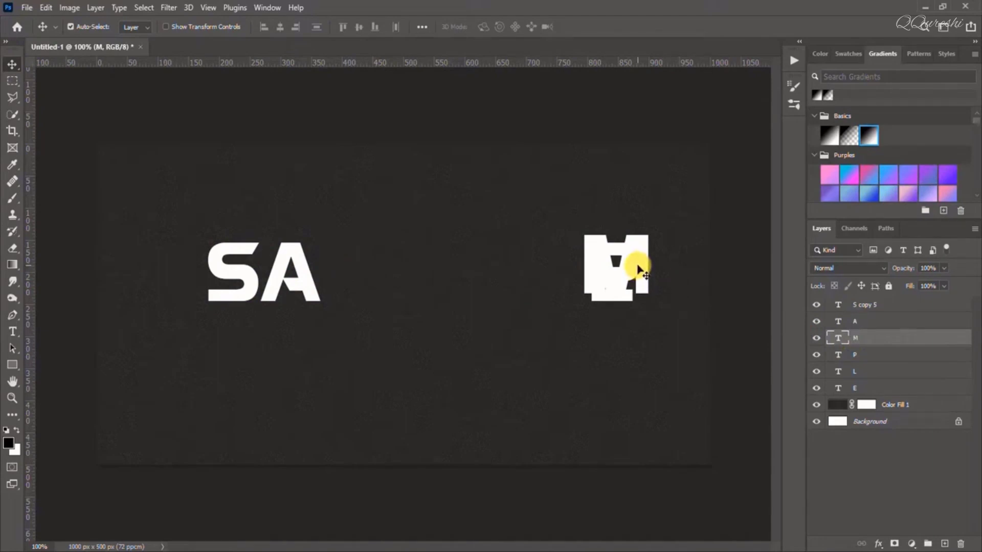
left_click_drag(639, 271, 455, 254)
left_click_drag(613, 252, 537, 270)
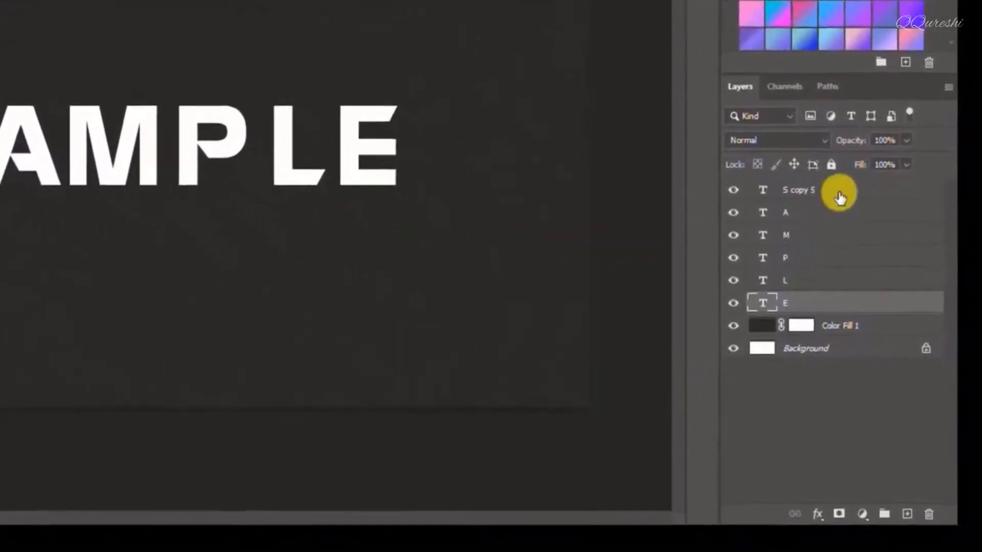
- Add a layer mask to the S copy 5 layer and ready the Gradient tool with the Black, White gradient
left_click(863, 246)
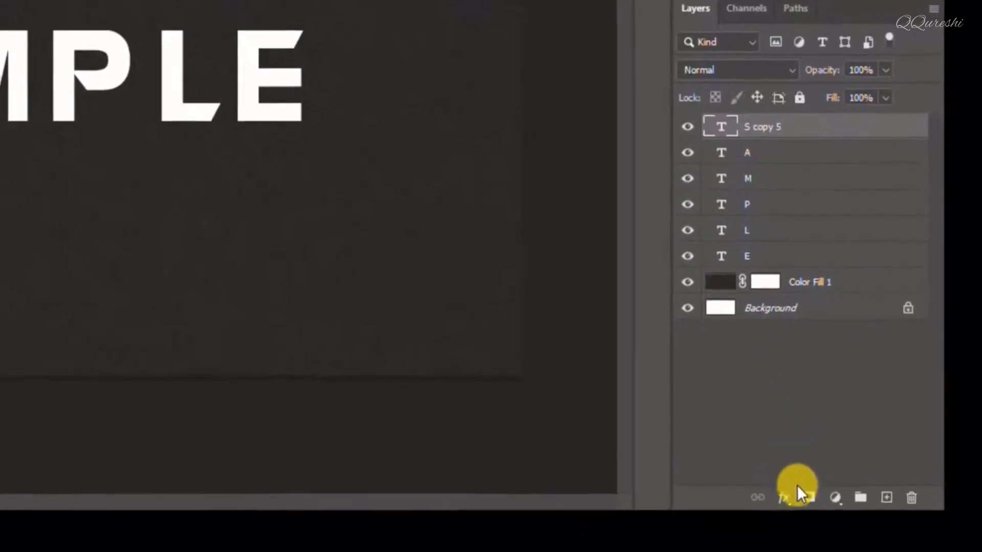
left_click(807, 496)
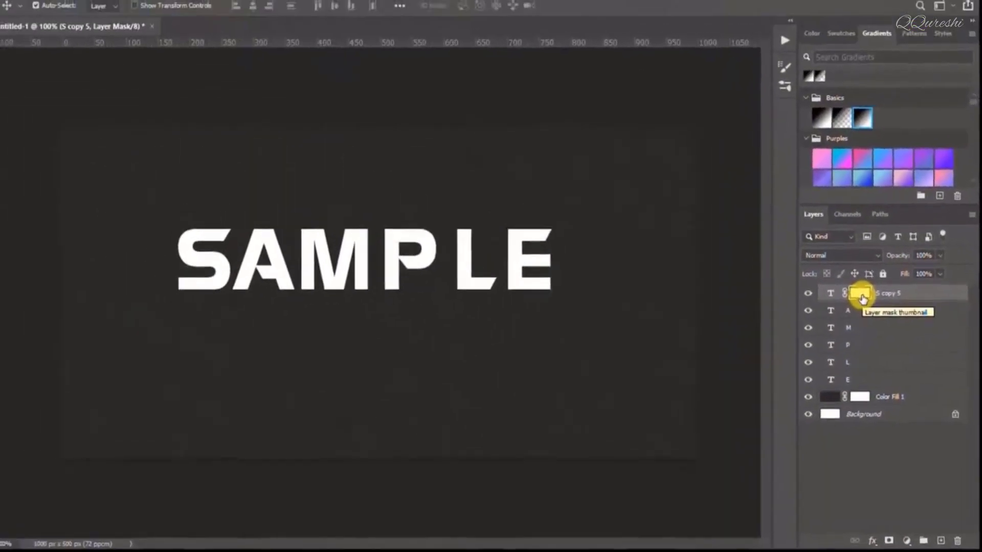
left_click(14, 269)
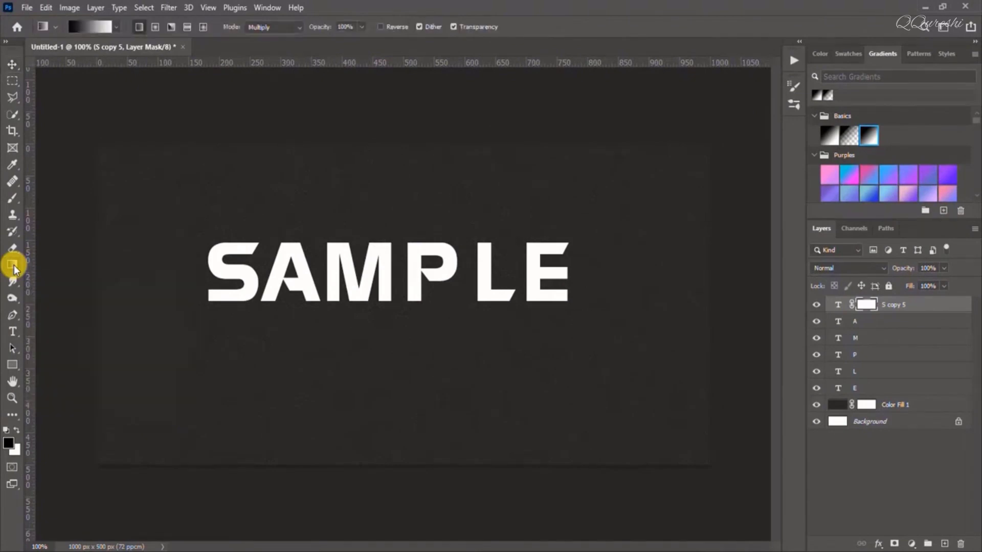
left_click(88, 29)
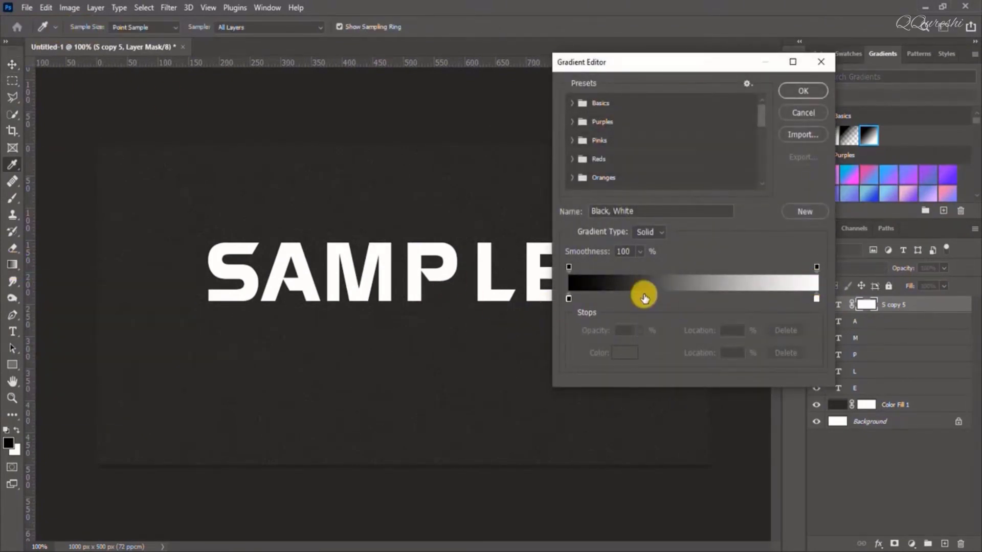
left_click(802, 90)
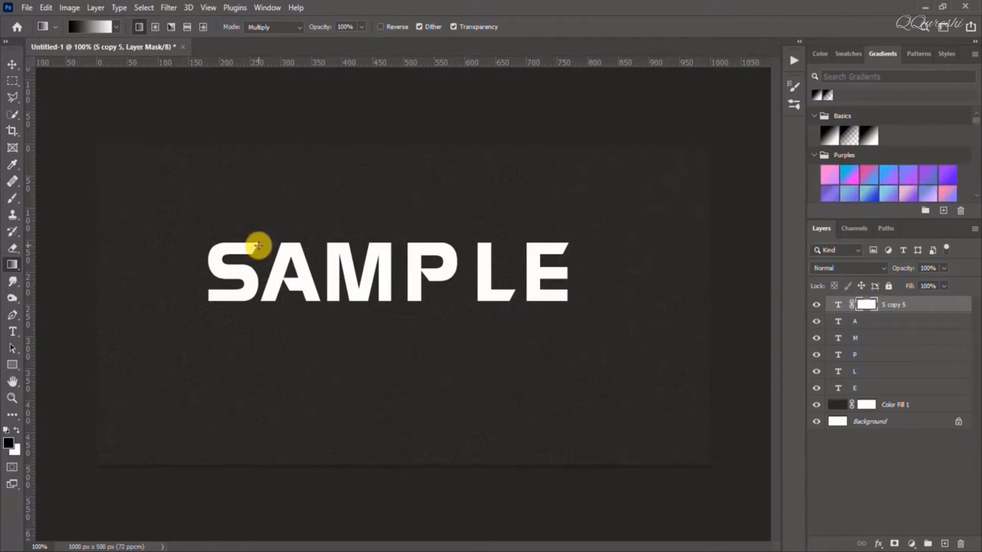
- Set the gradient mode to Linear Burn and draw a horizontal gradient on the S mask to fade the letter's right side
key("shift+plus")
key("ctrl+plus")
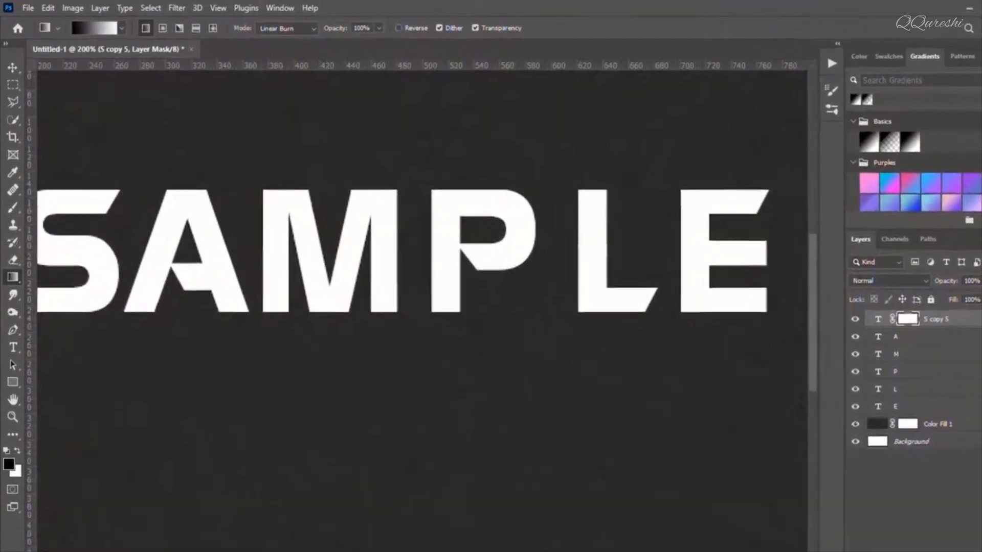
scroll(451, 313, "left", 2)
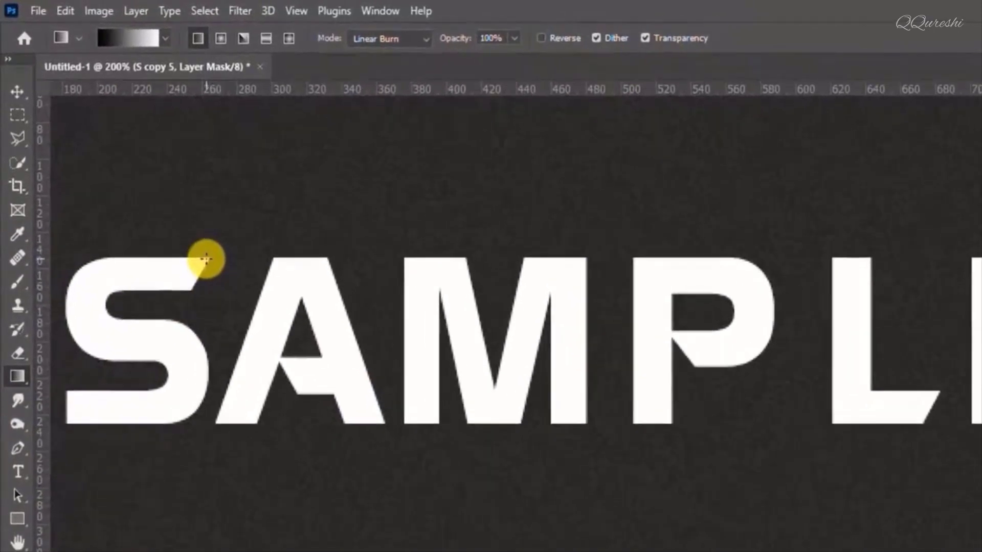
left_click_drag(214, 268, 587, 314)
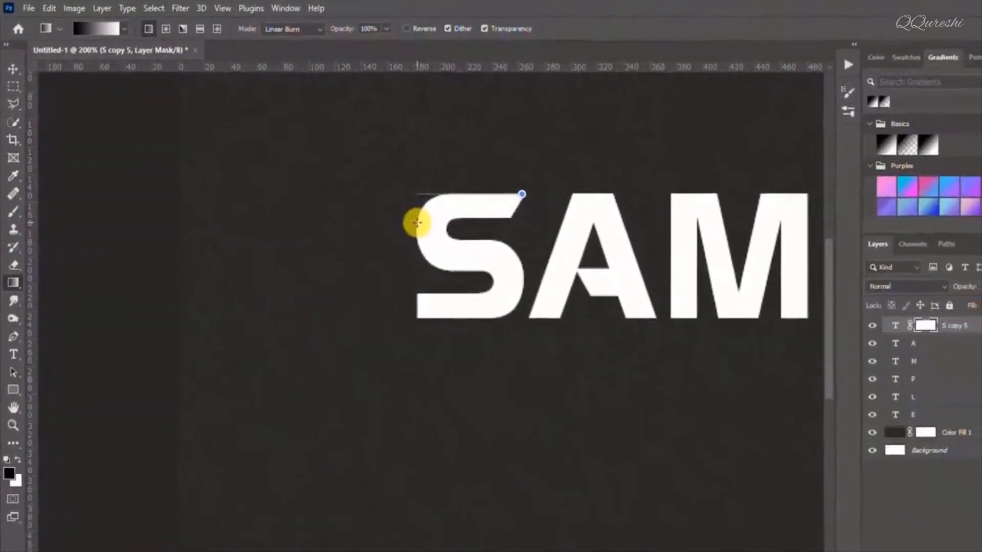
left_click_drag(417, 223, 415, 223)
- Add layer masks to the A and M layers and fade each letter's right side with a horizontal black-to-white gradient
left_click_drag(415, 551, 469, 551)
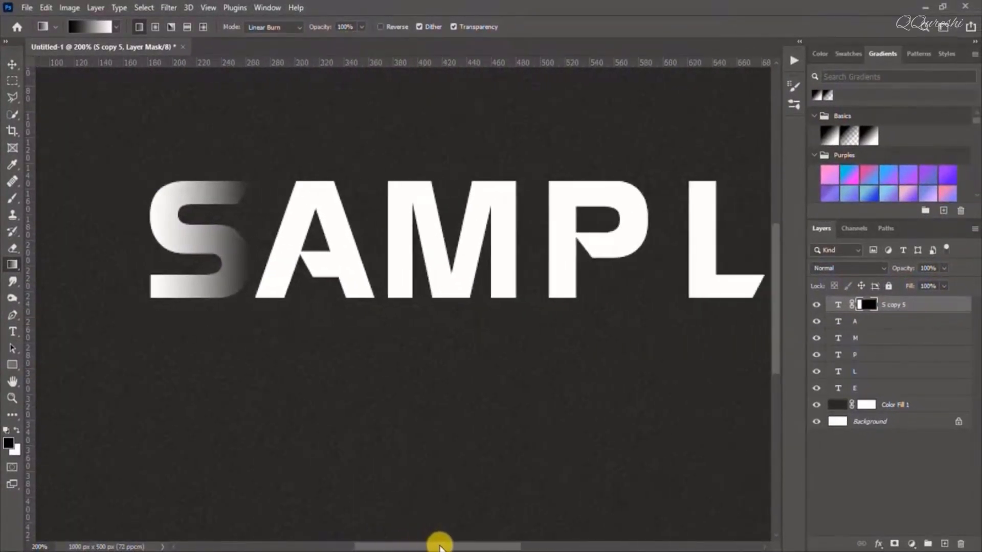
left_click(867, 322)
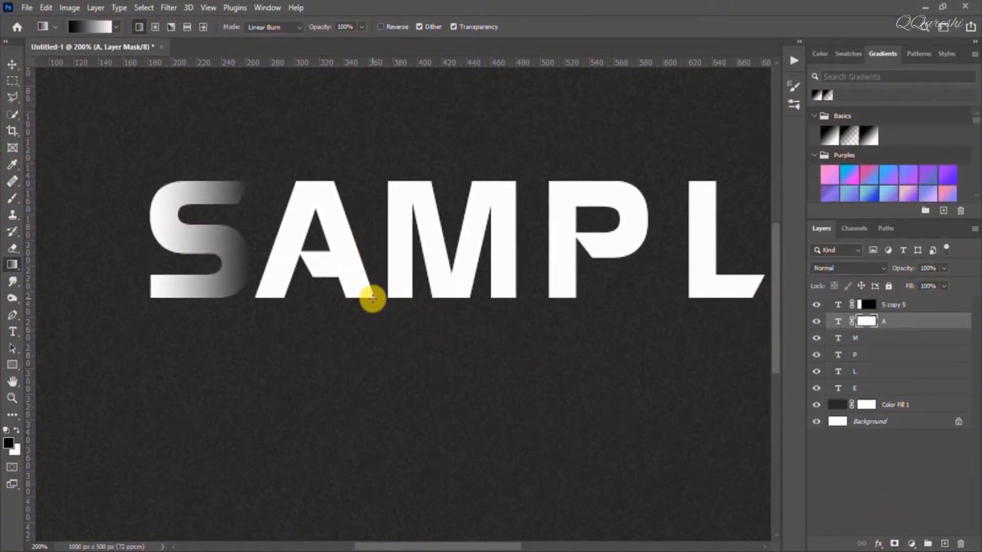
left_click_drag(337, 301, 254, 299)
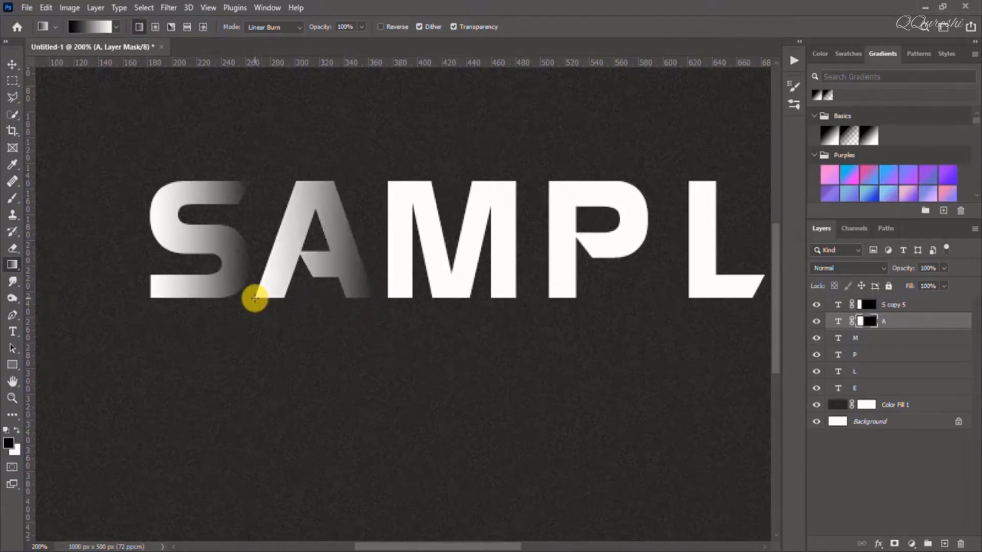
left_click(873, 339)
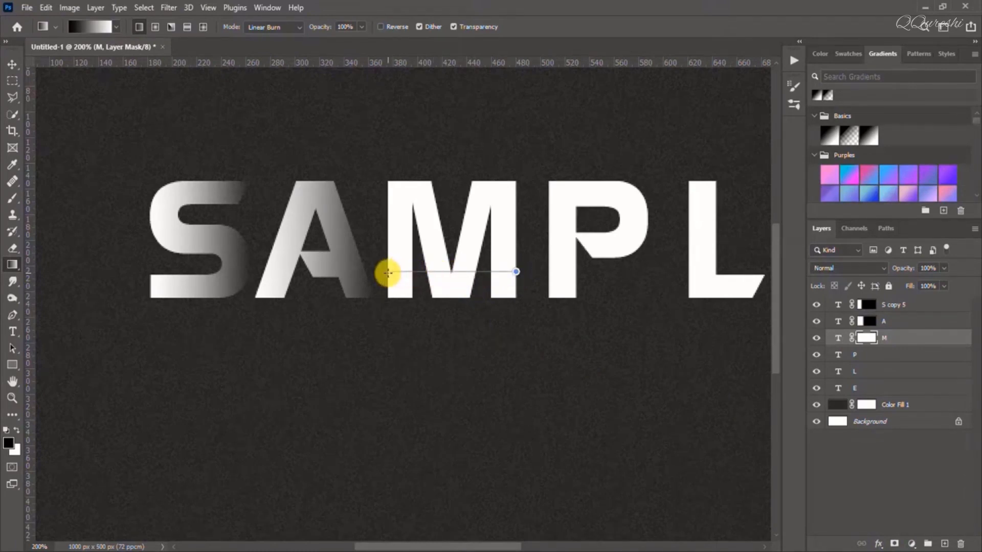
left_click_drag(387, 273, 387, 272)
- Mask the P and L layers and draw right-to-left gradients so both letters fade out at their right edges
left_click(870, 356)
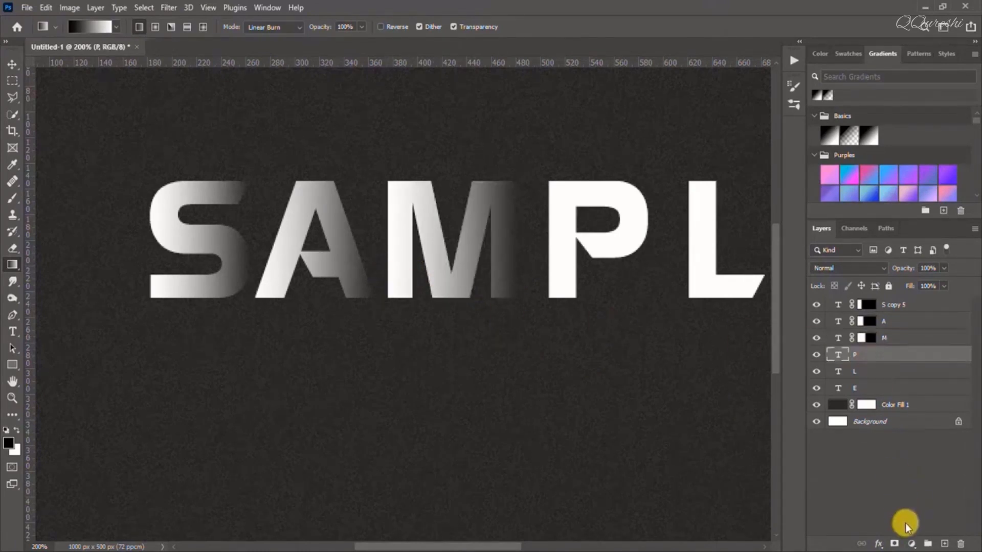
left_click(895, 544)
left_click_drag(647, 215, 549, 216)
left_click(867, 377)
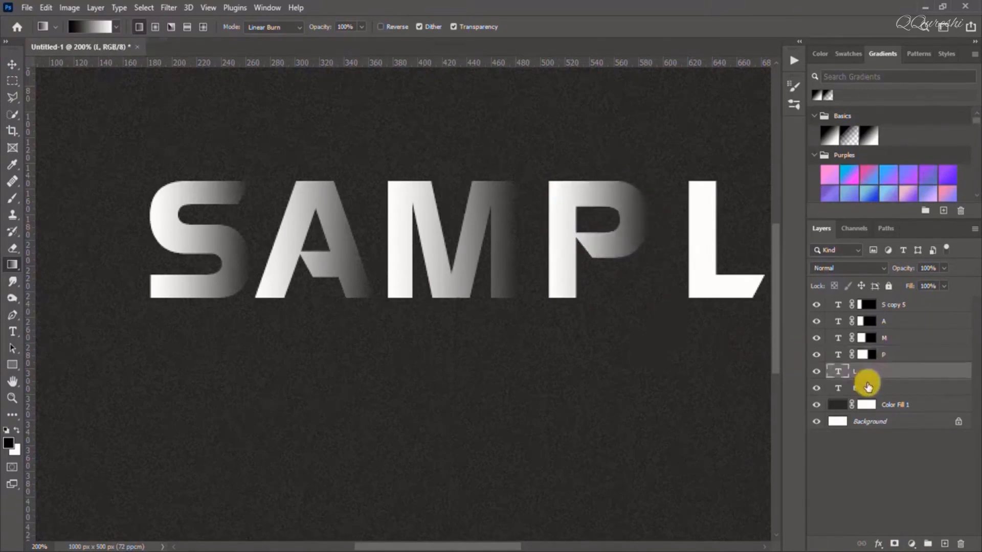
left_click(894, 544)
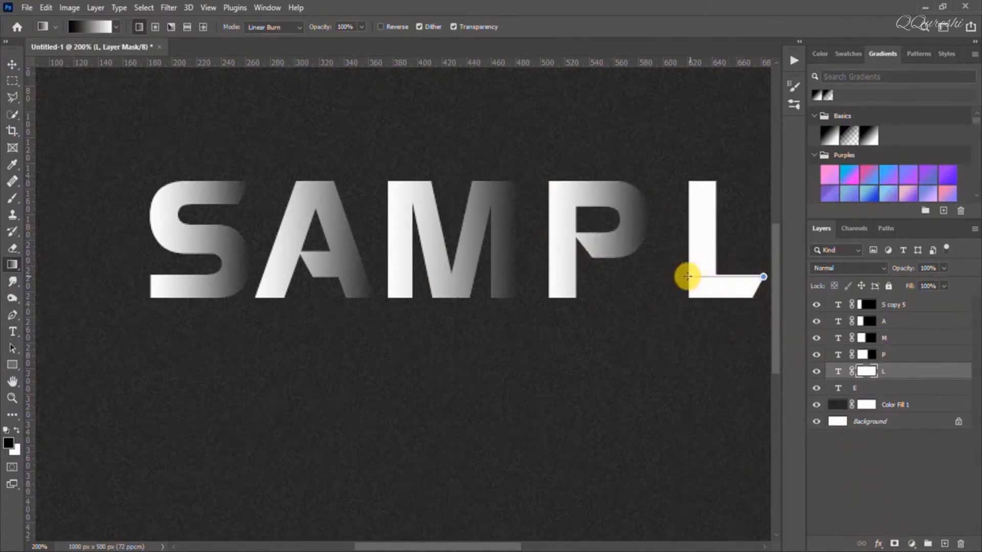
left_click_drag(687, 277, 687, 277)
- Add a layer mask to the E layer and fade the letter's right side with a horizontal gradient
left_click_drag(505, 539, 545, 539)
left_click(869, 389)
left_click(894, 544)
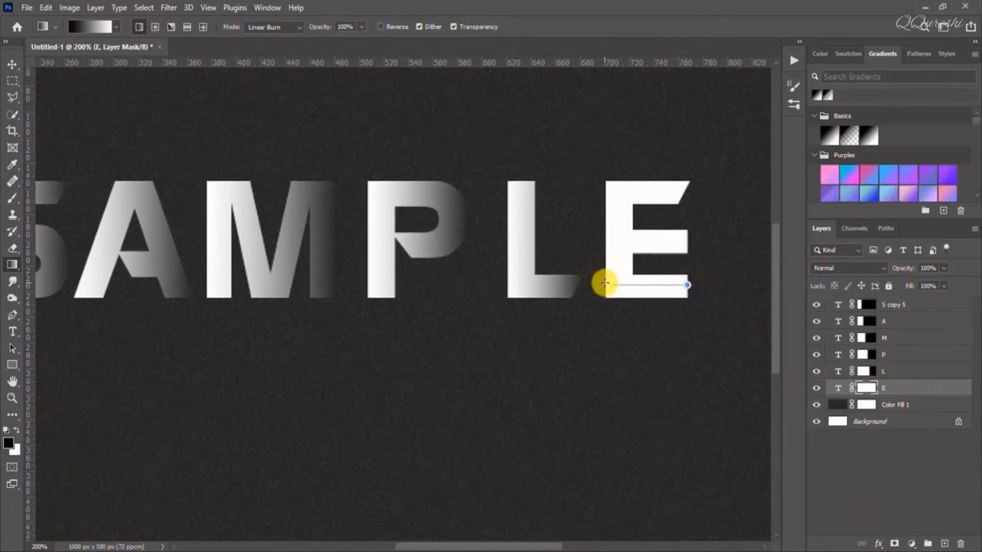
left_click_drag(605, 283, 605, 283)
- Move the letter A left against the faded edge of the S and the M left against the A
key("ctrl+minus")
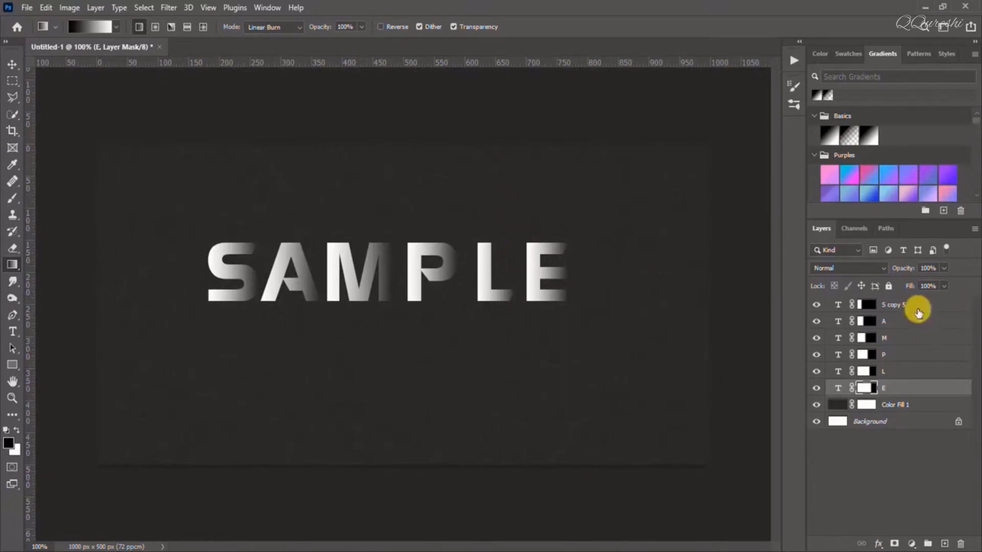
left_click(895, 322)
left_click(12, 65)
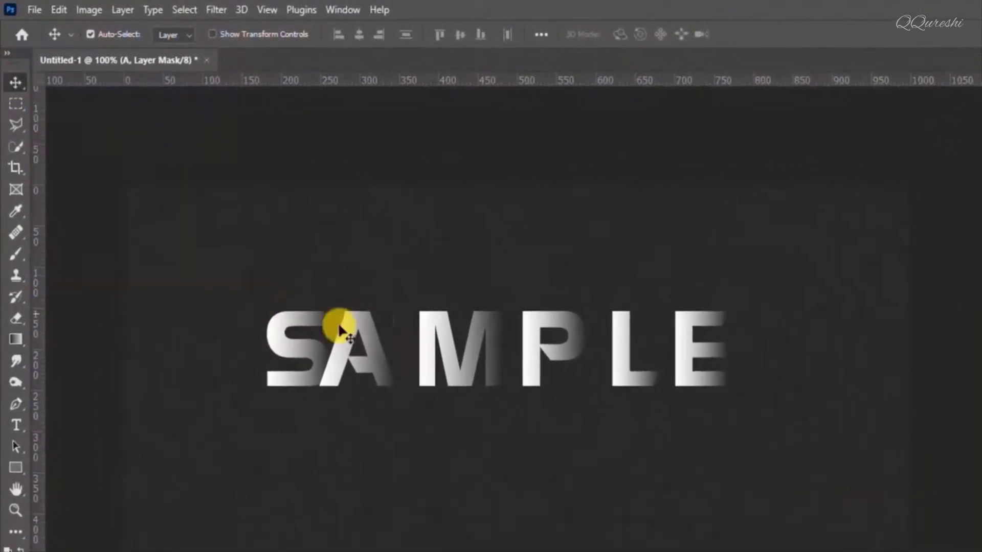
left_click_drag(435, 339, 407, 339)
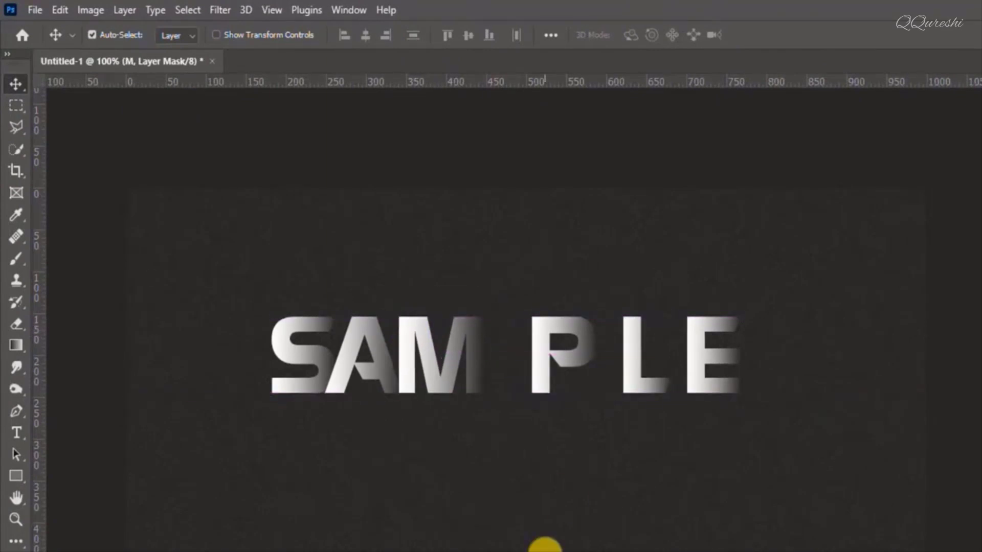
- Move the letter P left on the same baseline until it meets the faded edge of the M
left_click(540, 361)
key("Left")
key("Left")
key("Left")
key("Left")
key("Left")
key("Left")
key("Left")
key("Left")
key("Left")
key("Left")
key("Left")
key("Left")
key("Left")
key("Left")
key("Left")
key("Left")
key("Left")
key("Left")
key("Left")
key("Left")
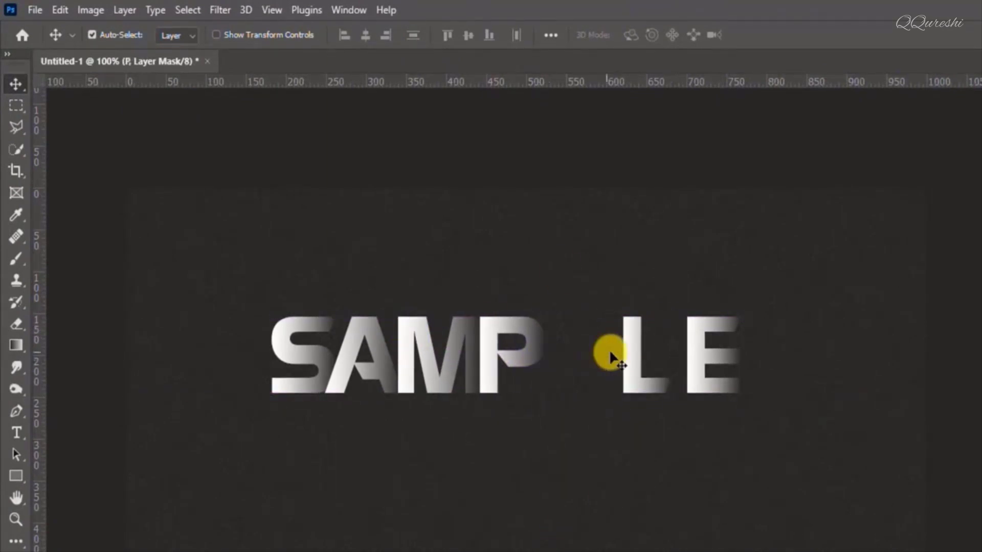
- Shift the letter L left along the baseline so that it sits directly against the P
left_click(632, 360)
key("Left")
key("shift+Left")
key("shift+Left")
key("shift+Left")
key("shift+Left")
key("shift+Left")
key("shift+Left")
key("shift+Left")
key("shift+Left")
key("shift+Left")
key("shift+Left")
key("shift+Left")
- Bring the letter E left along the baseline to close the gap after the L
left_click(710, 369)
key("shift+Left")
key("shift+Left")
key("shift+Left")
key("shift+Left")
key("shift+Left")
key("shift+Left")
key("shift+Left")
key("shift+Left")
key("shift+Left")
key("shift+Left")
key("shift+Left")
key("shift+Left")
key("shift+Left")
key("shift+Left")
key("shift+Left")
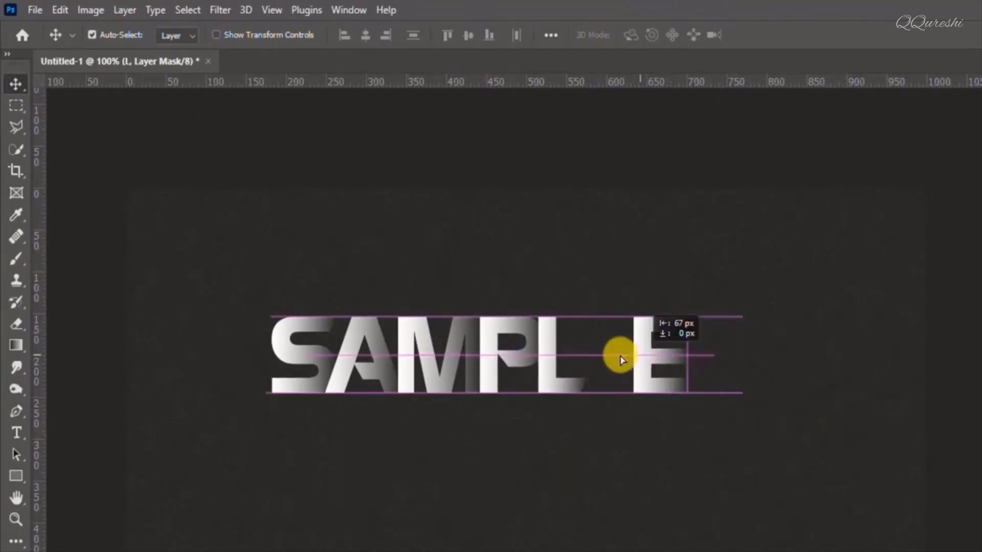
key("shift+Right")
key("Right")
key("Right")
key("Right")
key("Right")
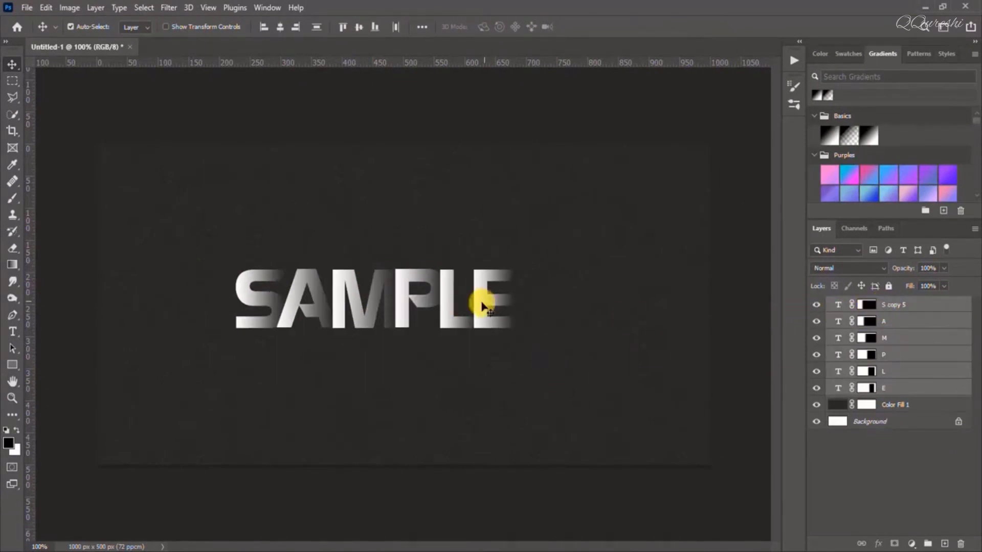
- Move the six letter layers together higher on the canvas and put them in one group
left_click_drag(483, 306, 486, 257)
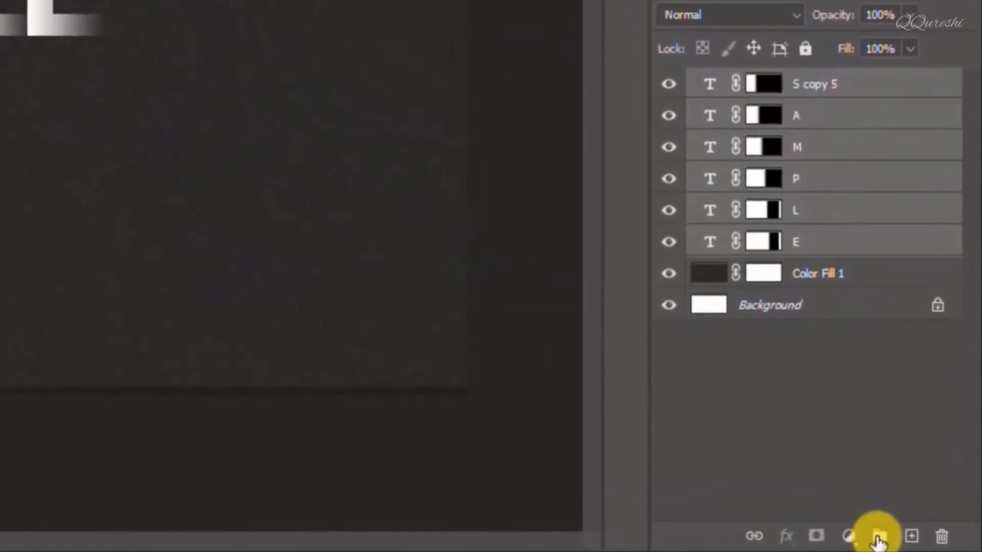
left_click(878, 537)
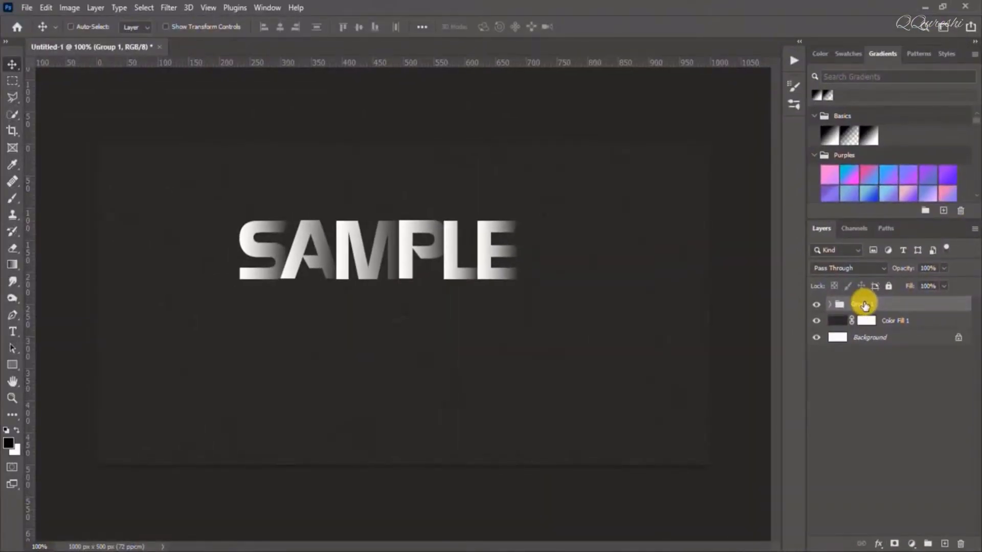
- Create a vertically flipped duplicate of Group 1 and place it directly beneath the original word as a reflection
key("ctrl+j")
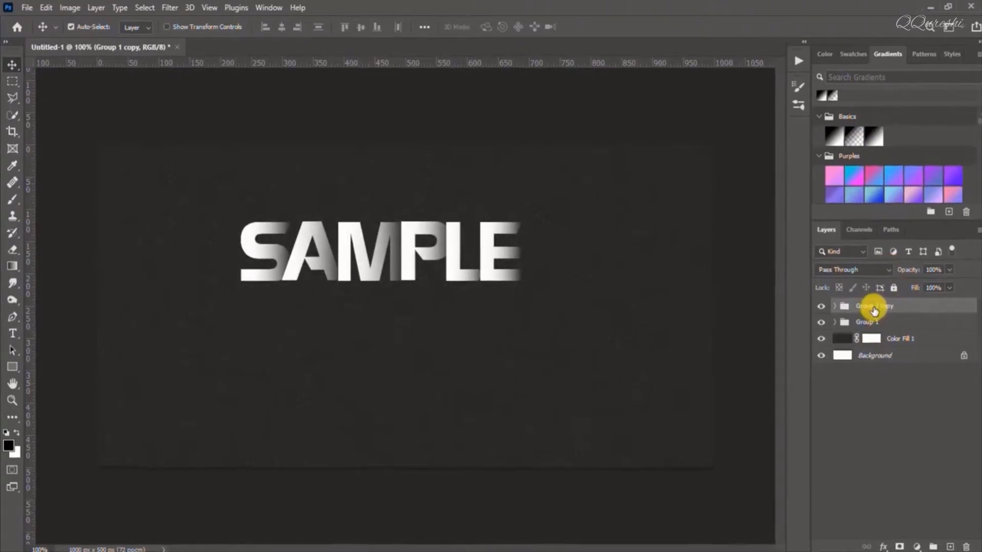
left_click(46, 8)
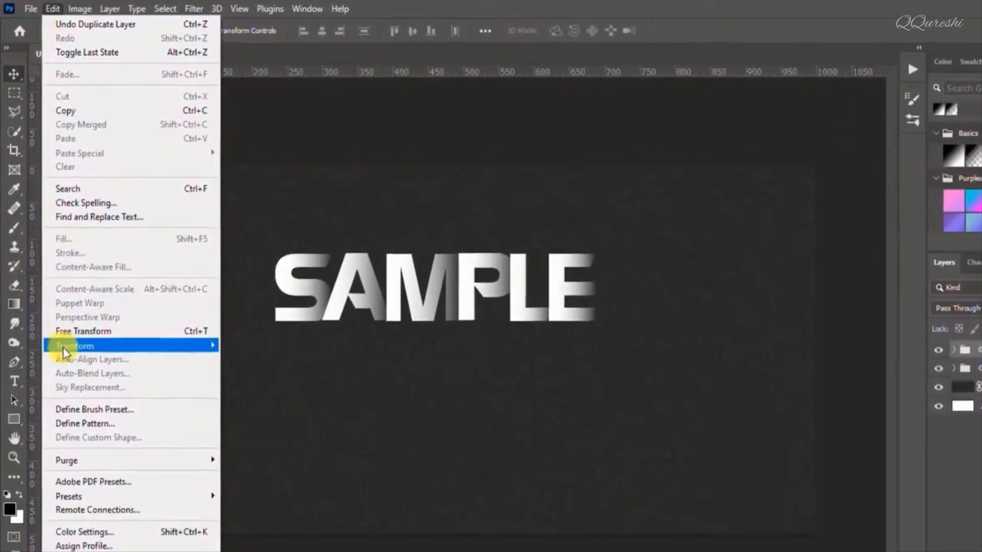
mouse_move(210, 338)
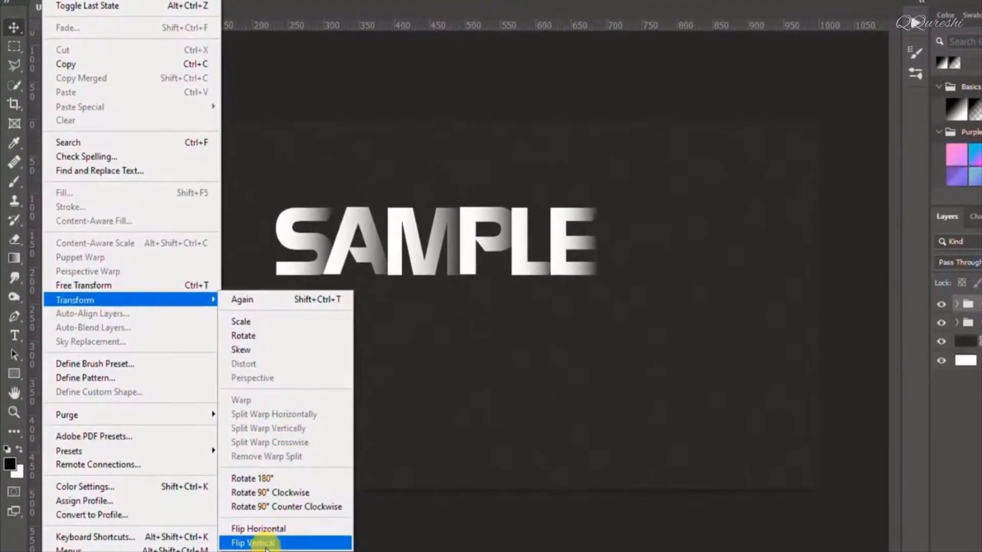
left_click(253, 549)
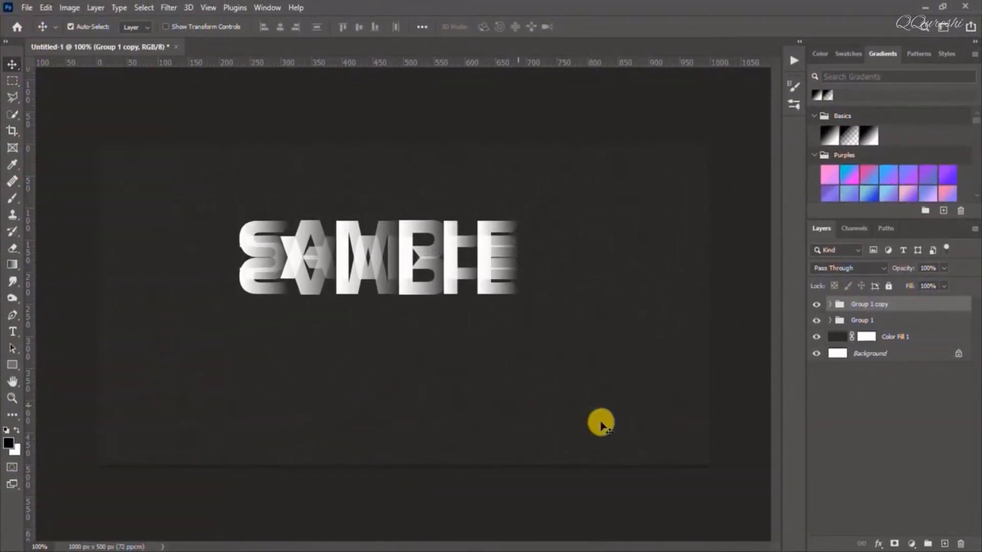
key("shift+Down")
key("shift+Down")
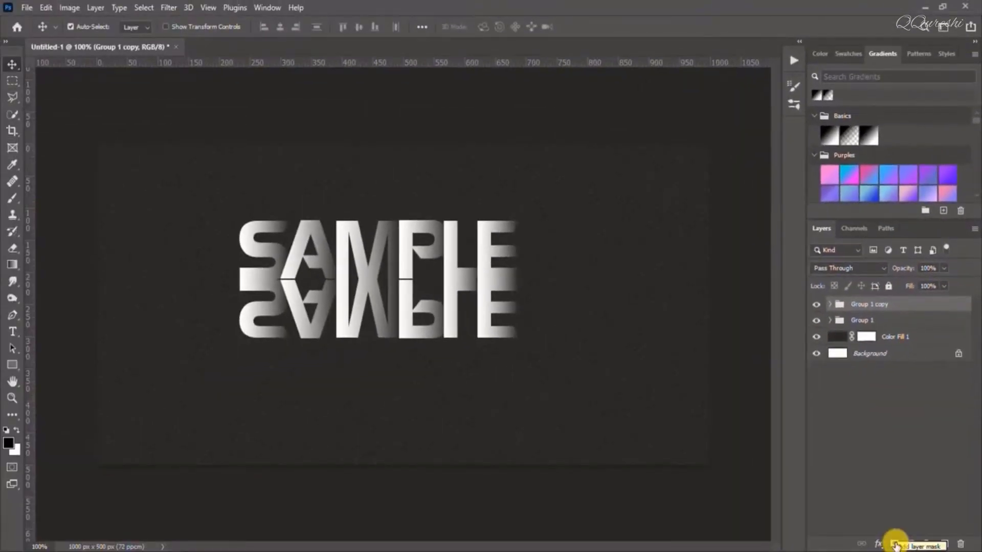
- Fade the bottom of the Group 1 copy reflection with a vertical gradient on a layer mask and set its opacity to 25%
left_click(10, 267)
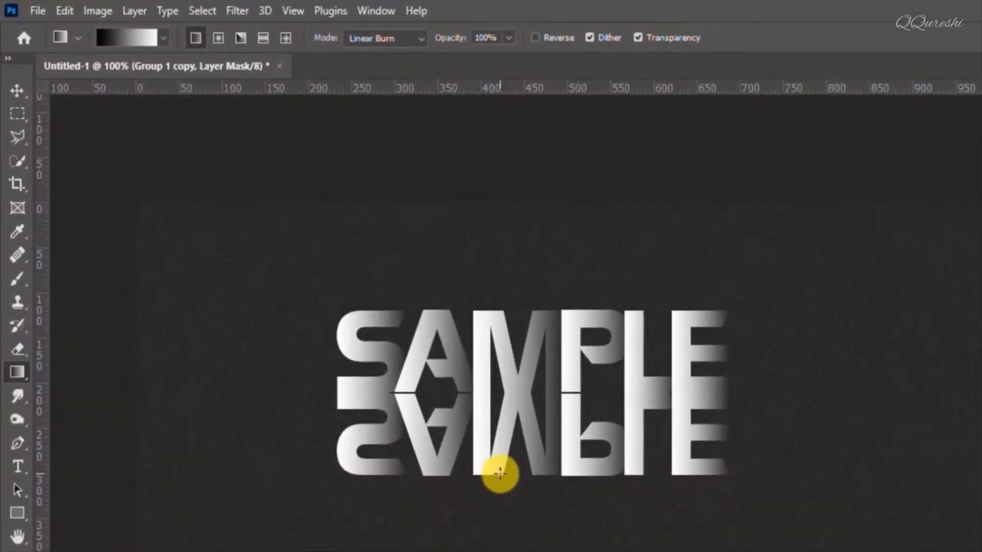
left_click_drag(493, 439, 493, 437)
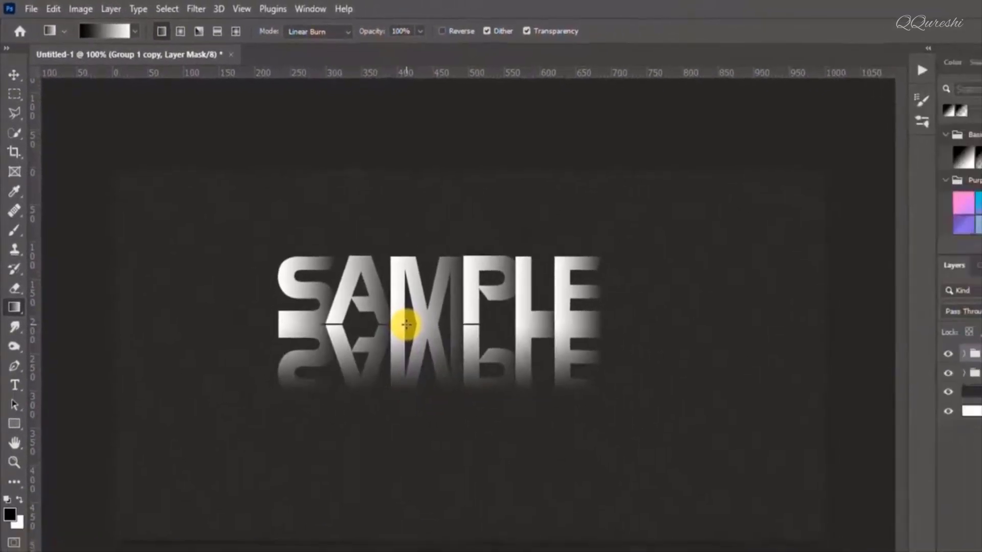
left_click_drag(928, 269, 907, 269)
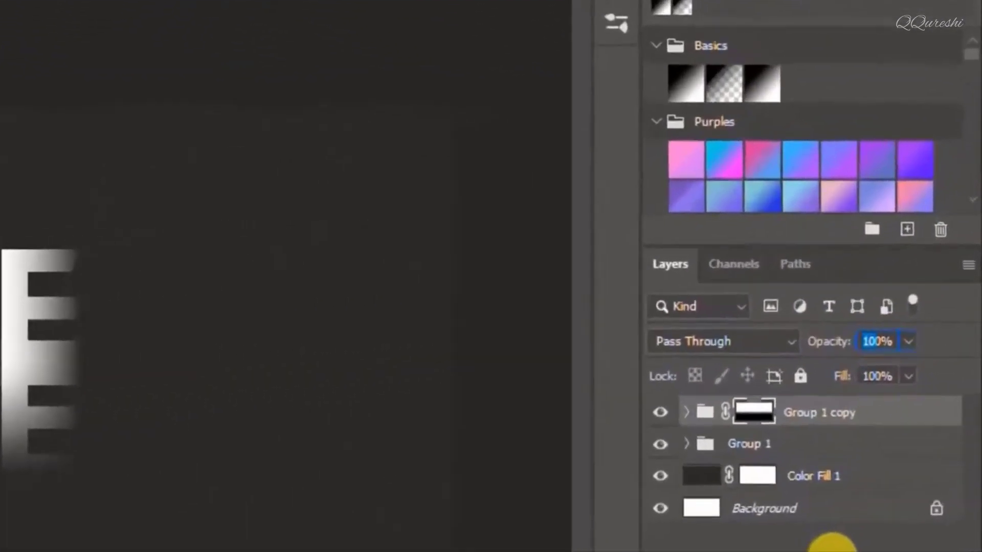
type("25")
key("Right")
key("BackSpace")
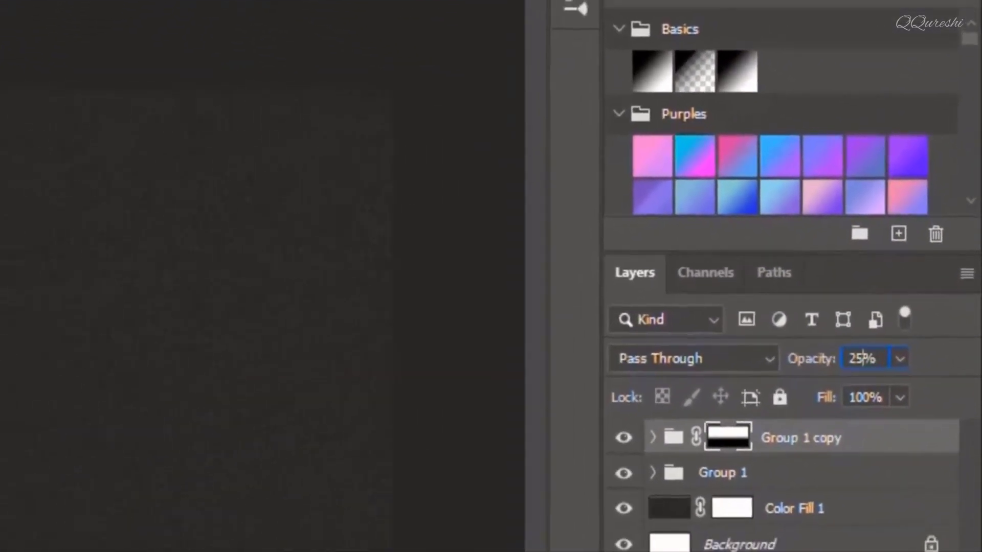
- Center Group 1 and Group 1 copy together horizontally on the canvas using a full-canvas selection, and clear the selection
left_click(866, 323, "shift")
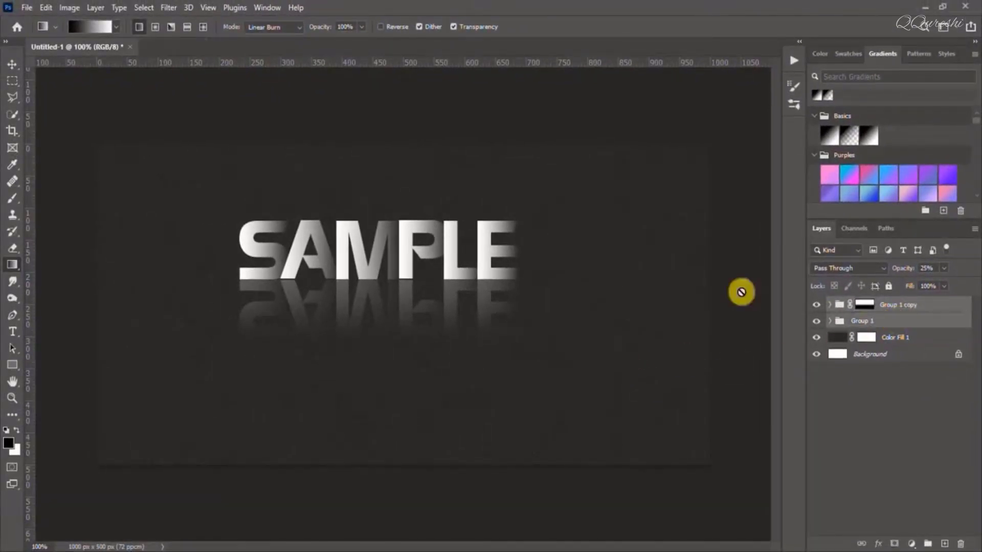
left_click(13, 66)
left_click_drag(449, 256, 448, 257)
key("ctrl+a")
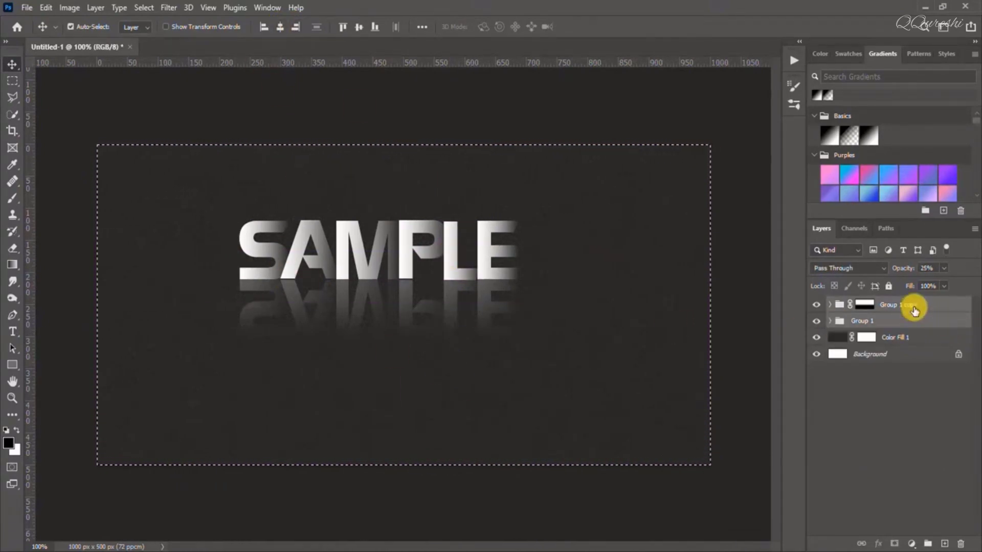
left_click(913, 306)
left_click(900, 322, "shift")
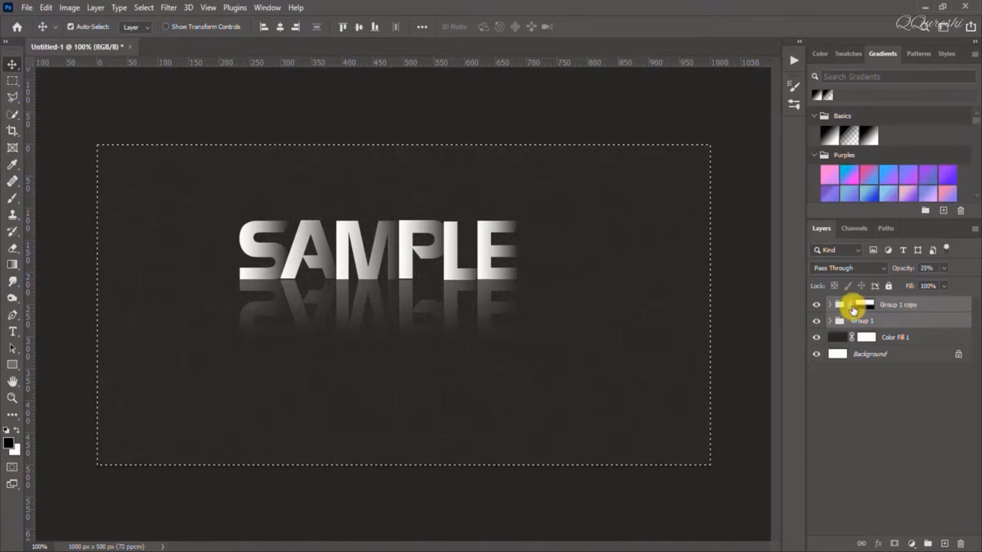
left_click(280, 28)
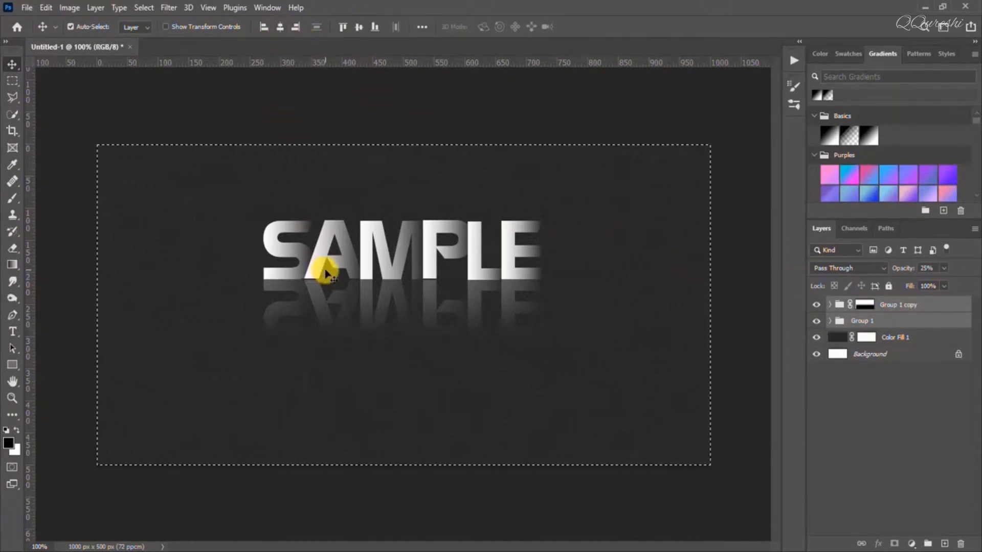
key("ctrl")
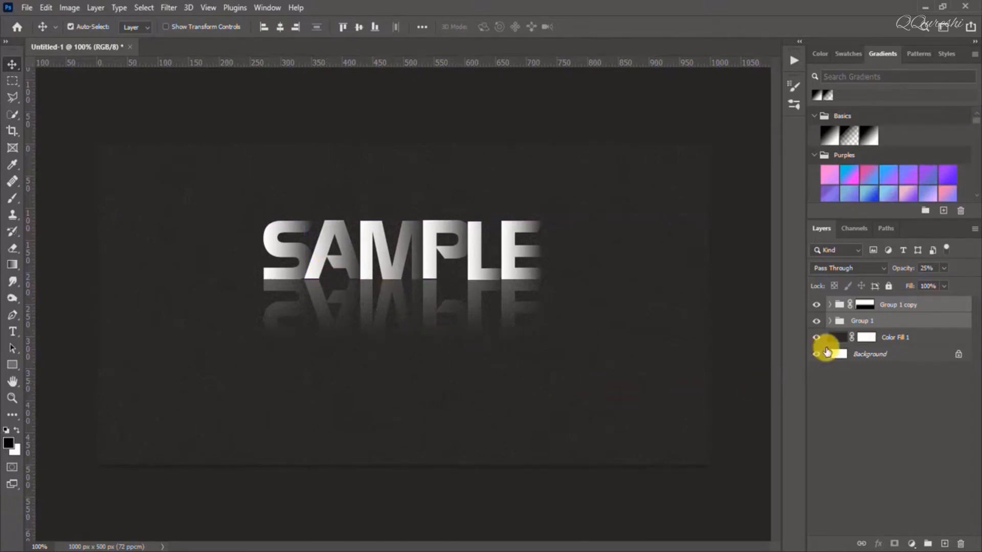